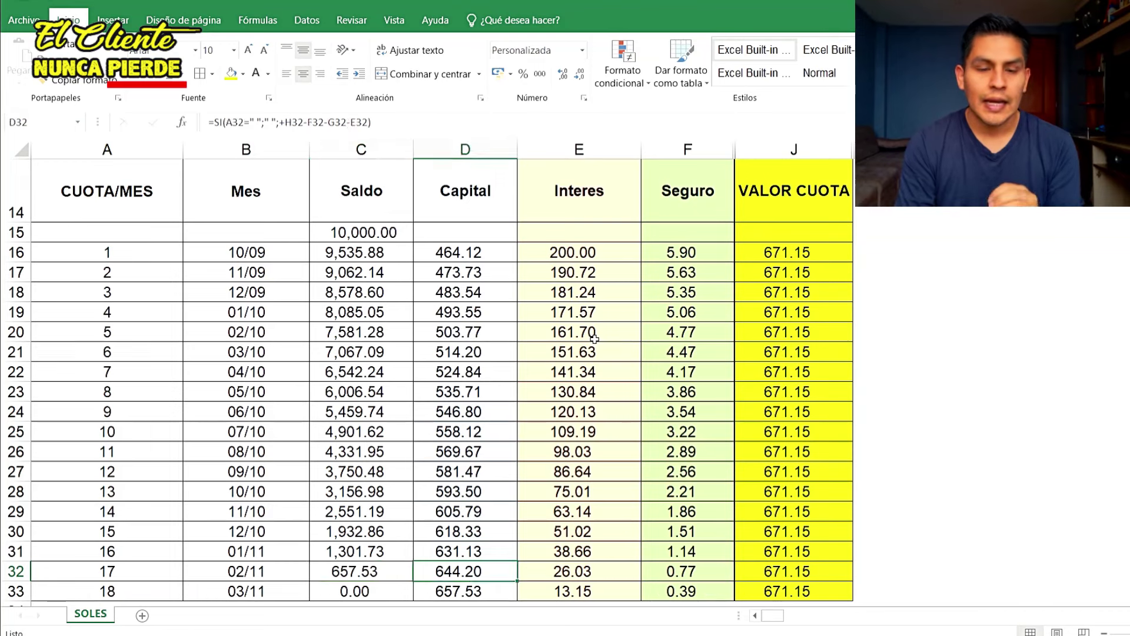
Examine the Interes column from the final installments up to its header.
{"action": "key", "text": "Right"}
{"action": "key", "text": "Right"}
{"action": "key", "text": "Right"}
{"action": "key", "text": "Left"}
{"action": "key", "text": "Down"}
{"action": "key", "text": "Down"}
{"action": "key", "text": "Left"}
{"action": "key", "text": "Up"}
{"action": "key", "text": "Up"}
{"action": "key", "text": "Up"}
{"action": "key", "text": "Up"}
{"action": "key", "text": "Up"}
{"action": "key", "text": "Up"}
{"action": "key", "text": "Up"}
{"action": "key", "text": "Up"}
{"action": "key", "text": "Up"}
{"action": "key", "text": "Up"}
{"action": "key", "text": "Up"}
{"action": "key", "text": "Up"}
{"action": "key", "text": "Up"}
{"action": "key", "text": "Up"}
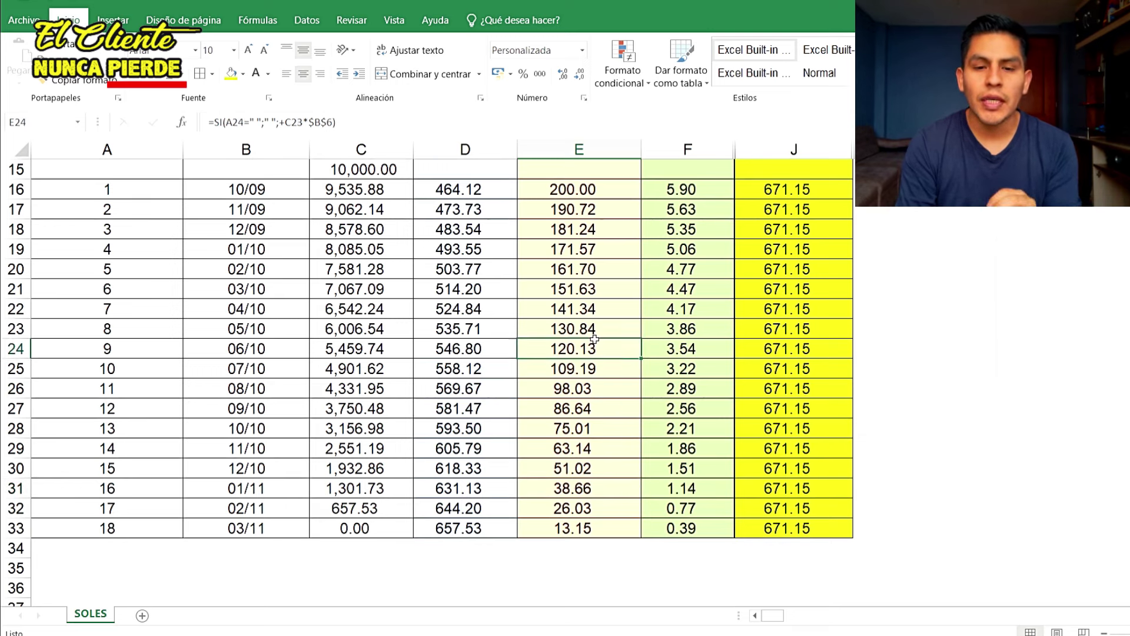
{"action": "key", "text": "Up"}
{"action": "key", "text": "Up"}
{"action": "key", "text": "Up"}
{"action": "key", "text": "Up"}
{"action": "key", "text": "Up"}
{"action": "key", "text": "Up"}
{"action": "key", "text": "Up"}
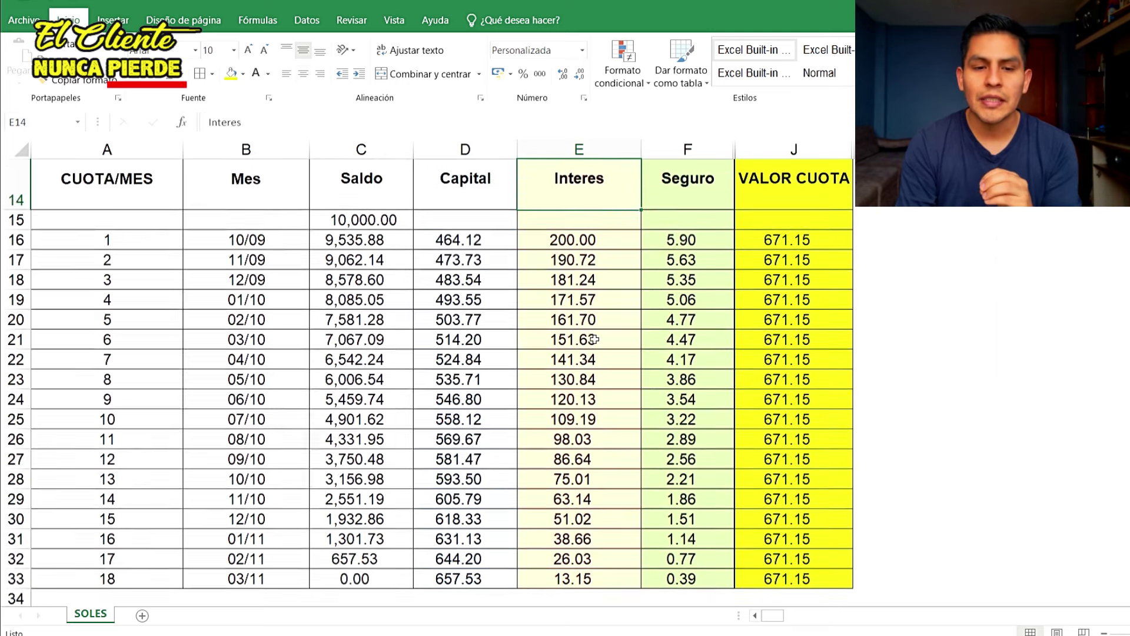
{"action": "key", "text": "Down"}
{"action": "key", "text": "Down"}
{"action": "key", "text": "Down"}
{"action": "key", "text": "Up"}
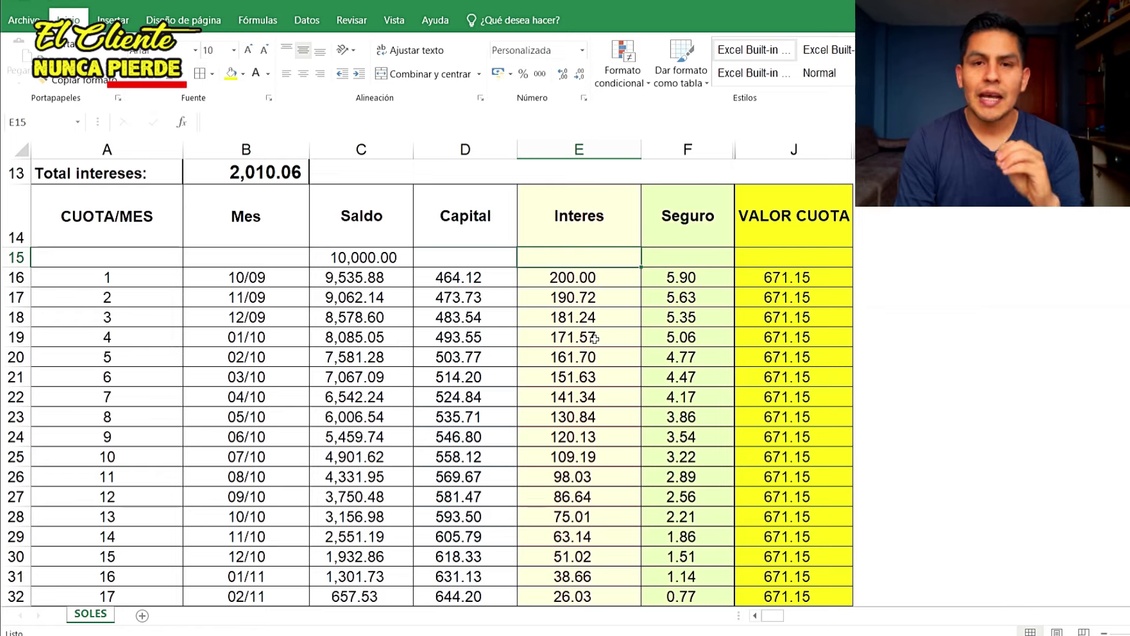
Review how the first installment's VALOR CUOTA in row 16 splits into Capital, Interes and Seguro.
{"action": "key", "text": "Left"}
{"action": "key", "text": "Up"}
{"action": "key", "text": "Right"}
{"action": "key", "text": "Right"}
{"action": "key", "text": "Right"}
{"action": "key", "text": "Down"}
{"action": "key", "text": "Down"}
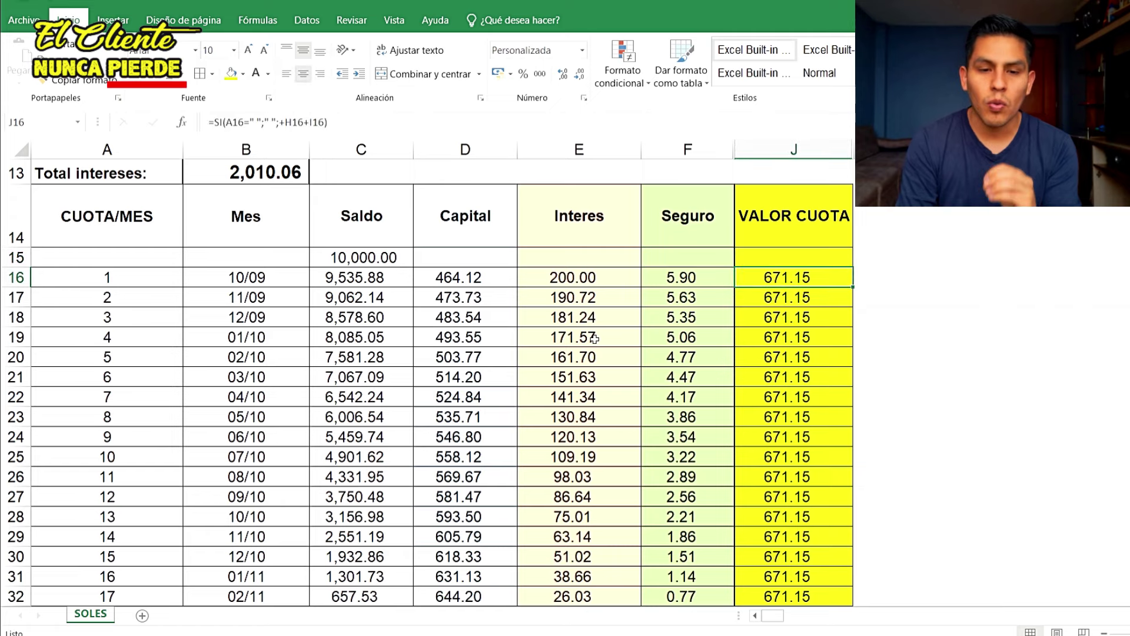
{"action": "key", "text": "Left"}
{"action": "key", "text": "Left"}
{"action": "key", "text": "Left"}
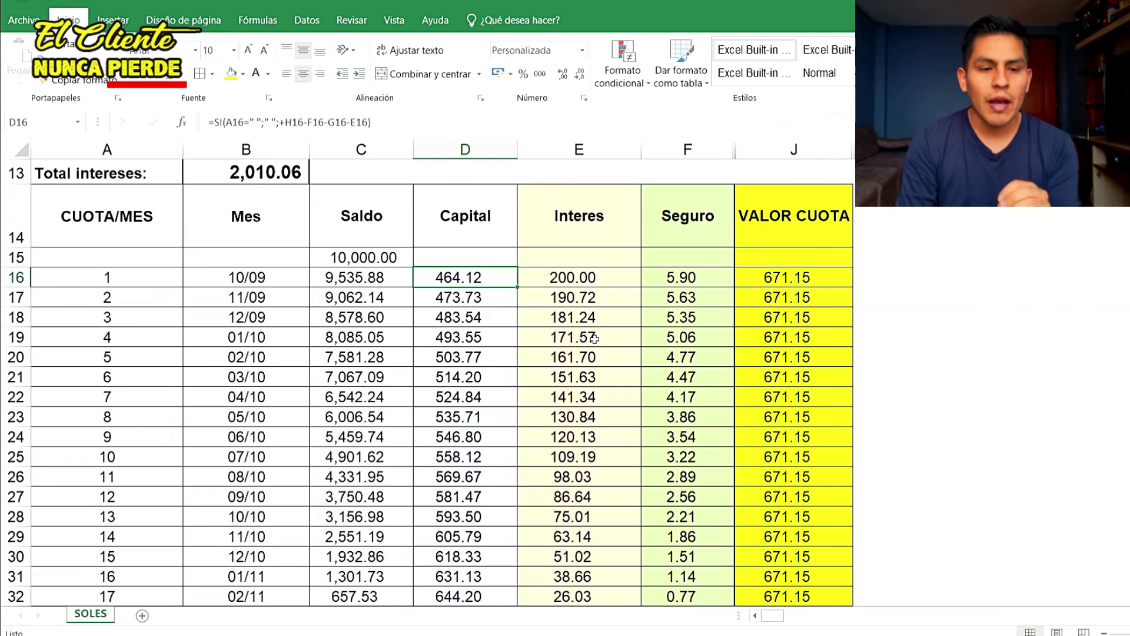
{"action": "key", "text": "Left"}
{"action": "key", "text": "Left"}
{"action": "key", "text": "Left"}
{"action": "key", "text": "Right"}
{"action": "key", "text": "Right"}
{"action": "key", "text": "Right"}
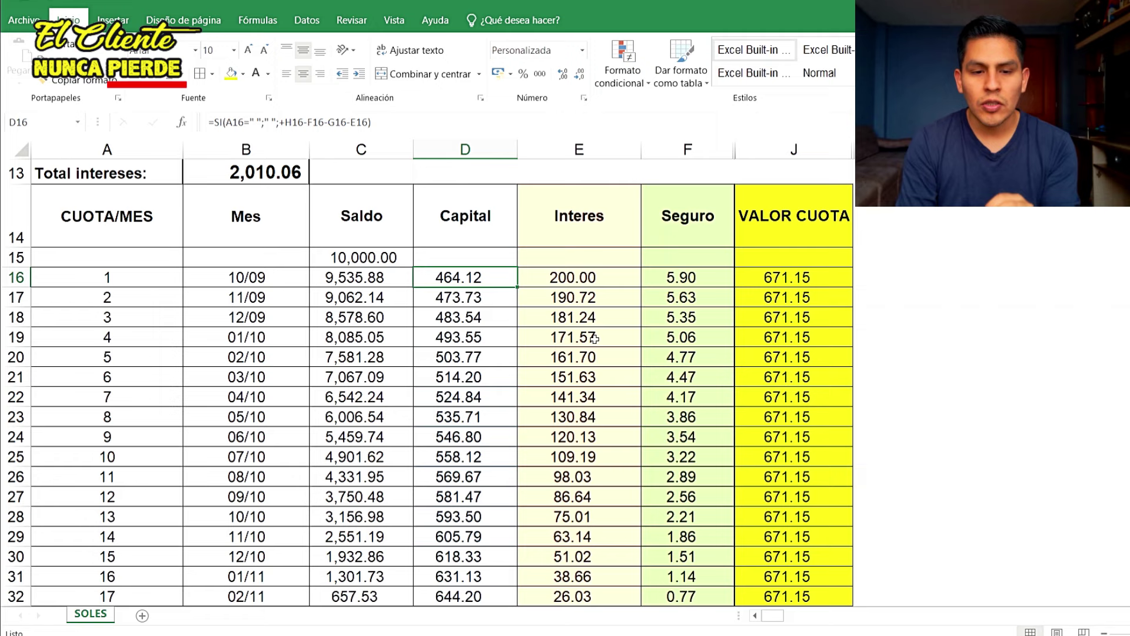
{"action": "key", "text": "Right"}
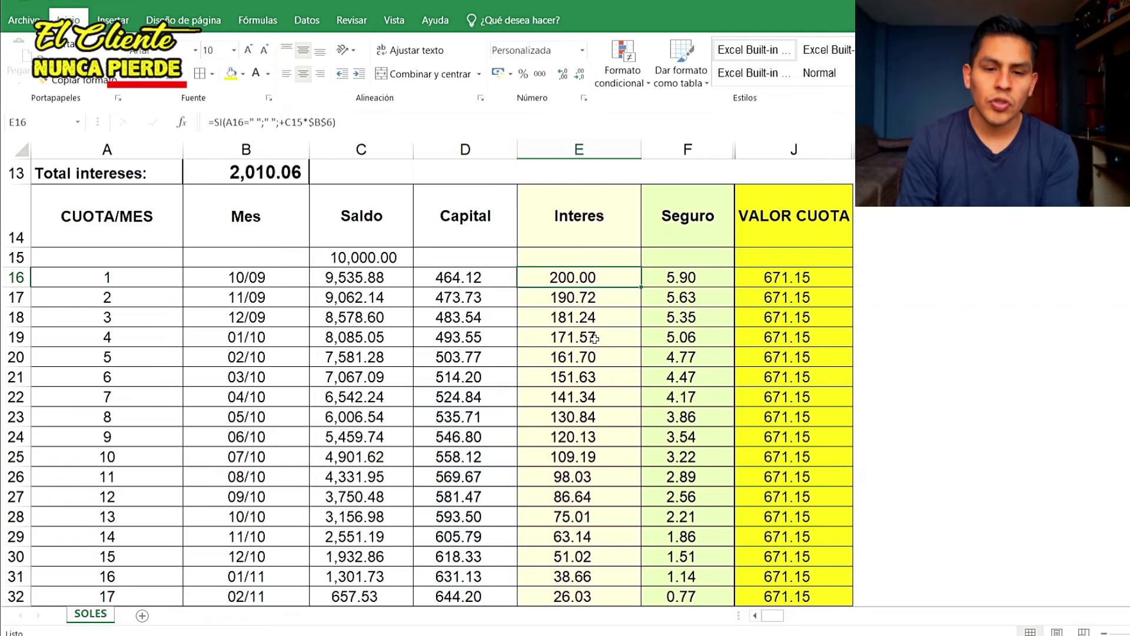
{"action": "key", "text": "Right"}
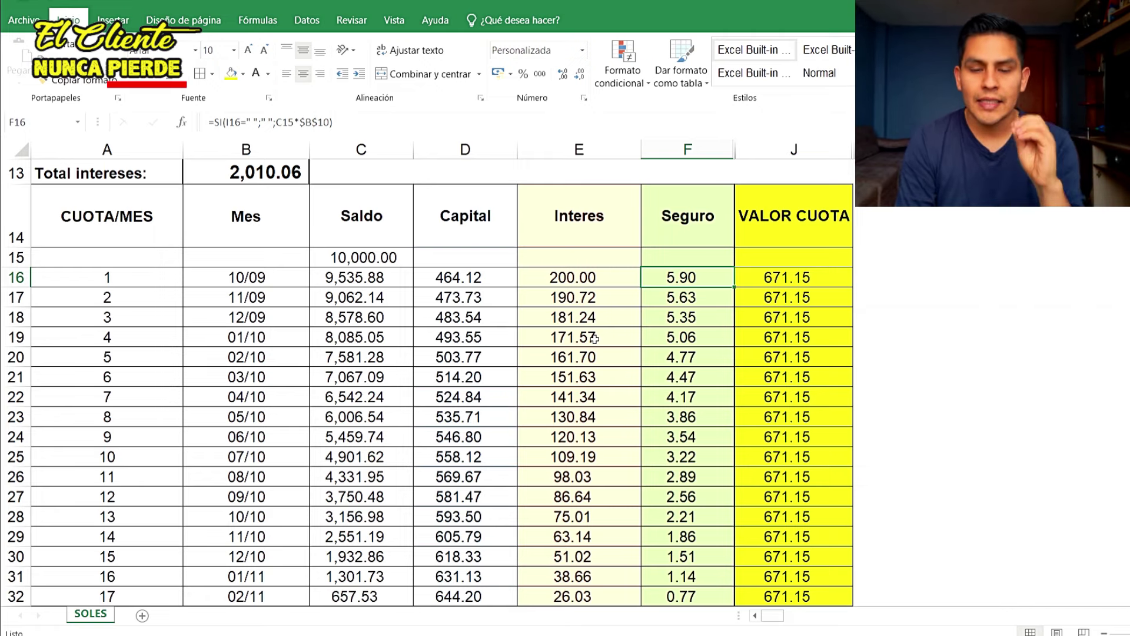
Examine the Seguro amounts from the first installment down to the final ones.
{"action": "key", "text": "Down"}
{"action": "key", "text": "Down"}
{"action": "key", "text": "Down"}
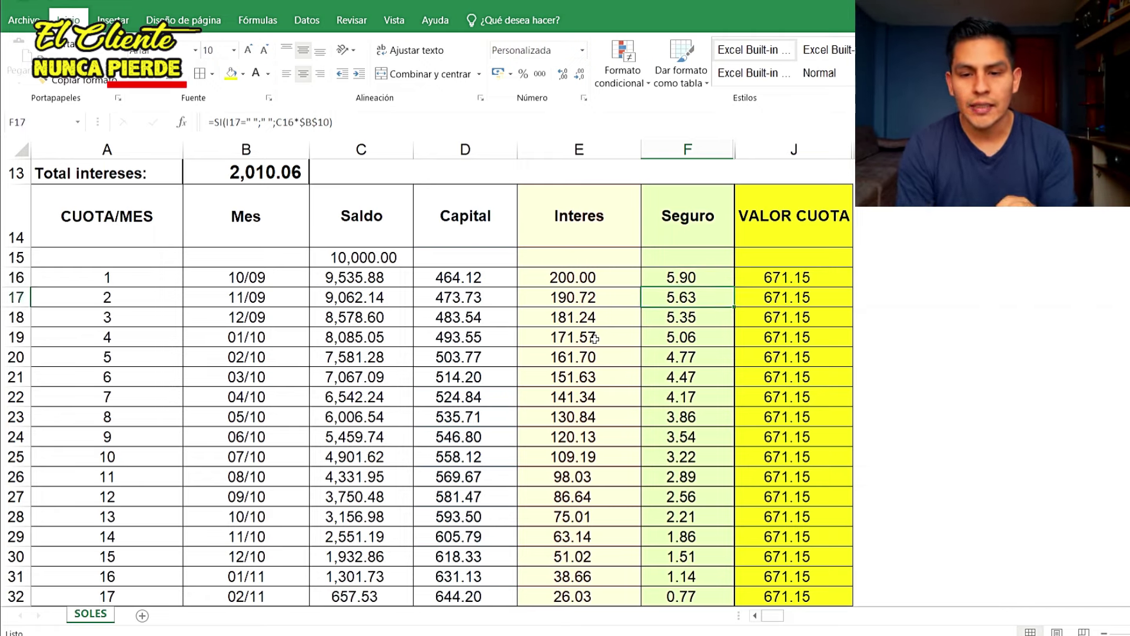
{"action": "key", "text": "Down"}
{"action": "key", "text": "Down"}
{"action": "key", "text": "Down"}
{"action": "key", "text": "Down"}
{"action": "key", "text": "Down"}
{"action": "key", "text": "Down"}
{"action": "key", "text": "Down"}
{"action": "key", "text": "Down"}
{"action": "key", "text": "Down"}
{"action": "key", "text": "Down"}
{"action": "key", "text": "Right"}
{"action": "key", "text": "Down"}
{"action": "key", "text": "Down"}
{"action": "key", "text": "Down"}
{"action": "key", "text": "Down"}
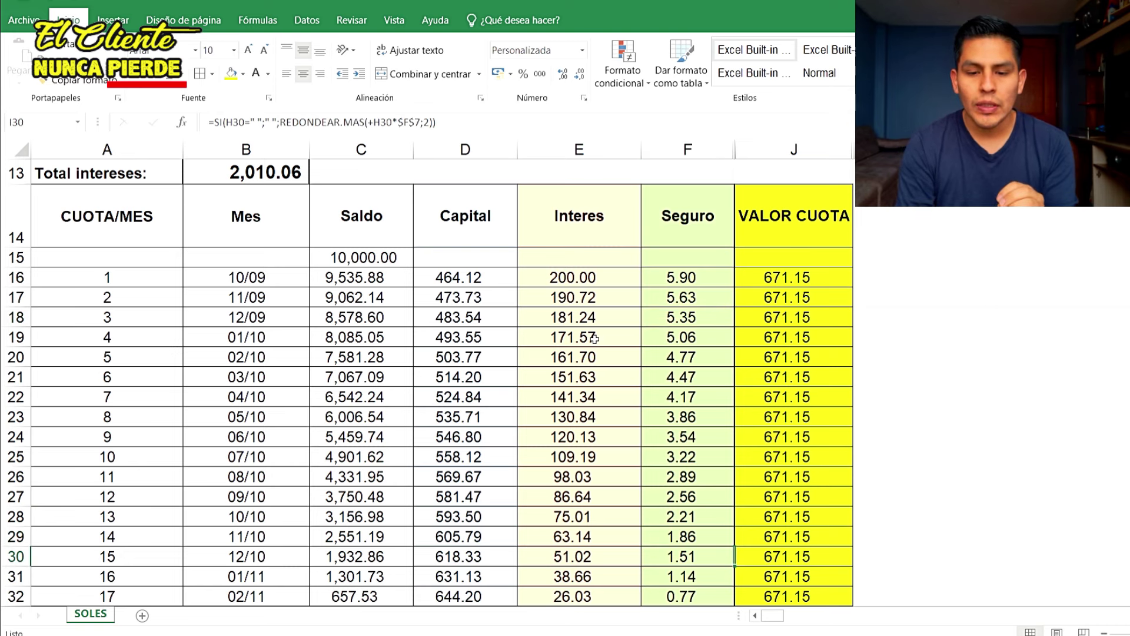
{"action": "key", "text": "Up"}
{"action": "key", "text": "Up"}
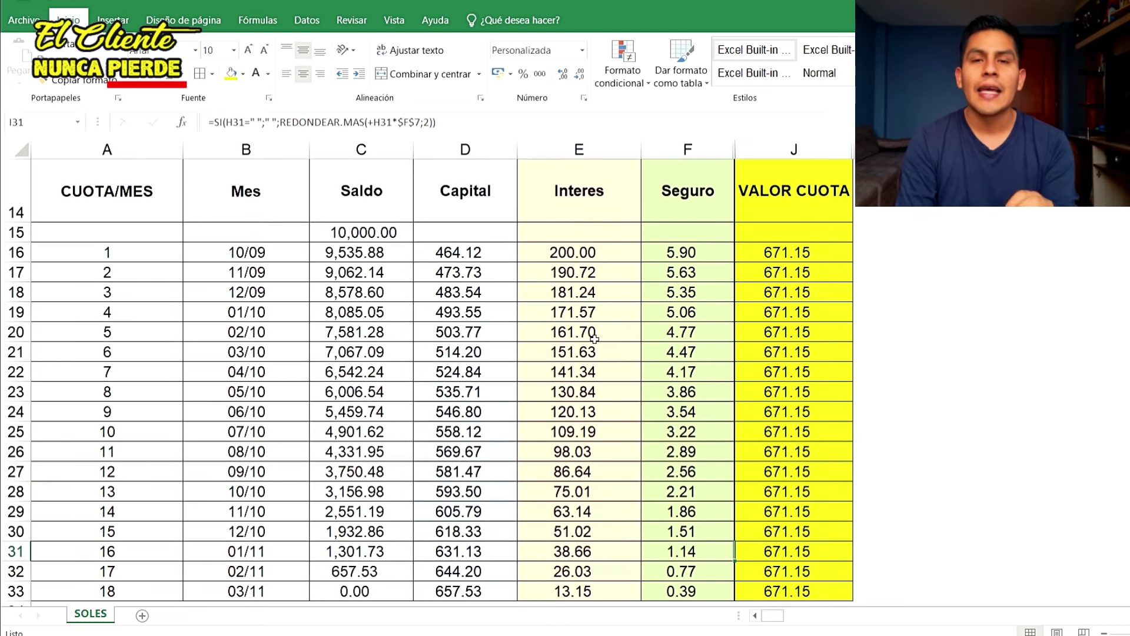
Review installments 1 to 6 in the CUOTA/MES column together with their Saldo and Interes amounts.
{"action": "left_click", "coordinate": [575, 236]}
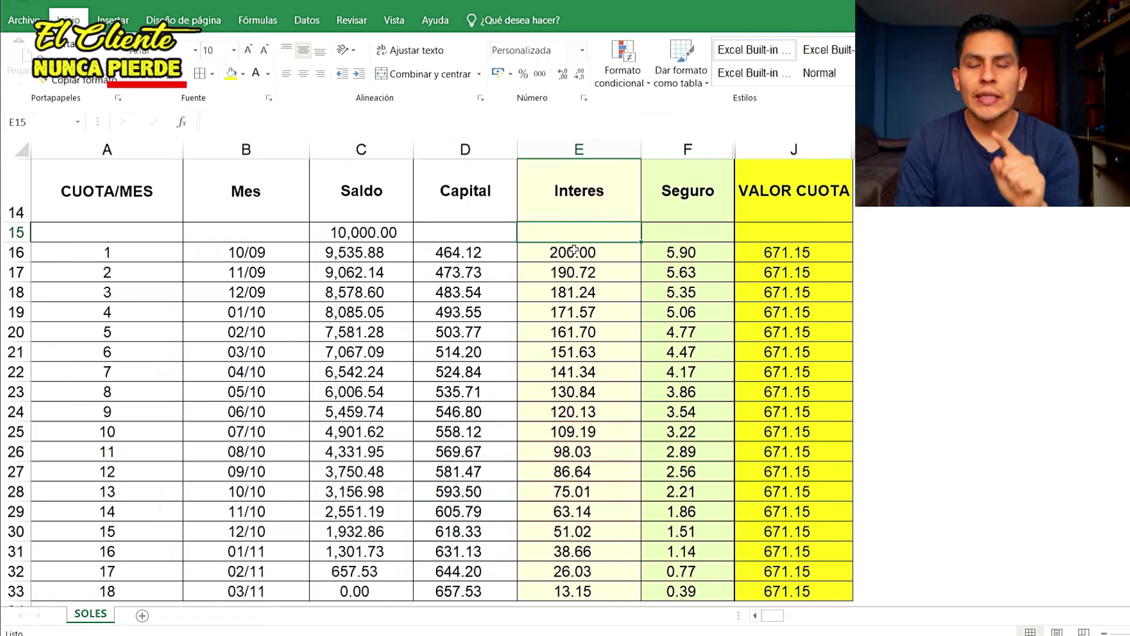
{"action": "left_click", "coordinate": [574, 250]}
{"action": "key", "text": "Left"}
{"action": "key", "text": "Left"}
{"action": "key", "text": "Left"}
{"action": "key", "text": "Left"}
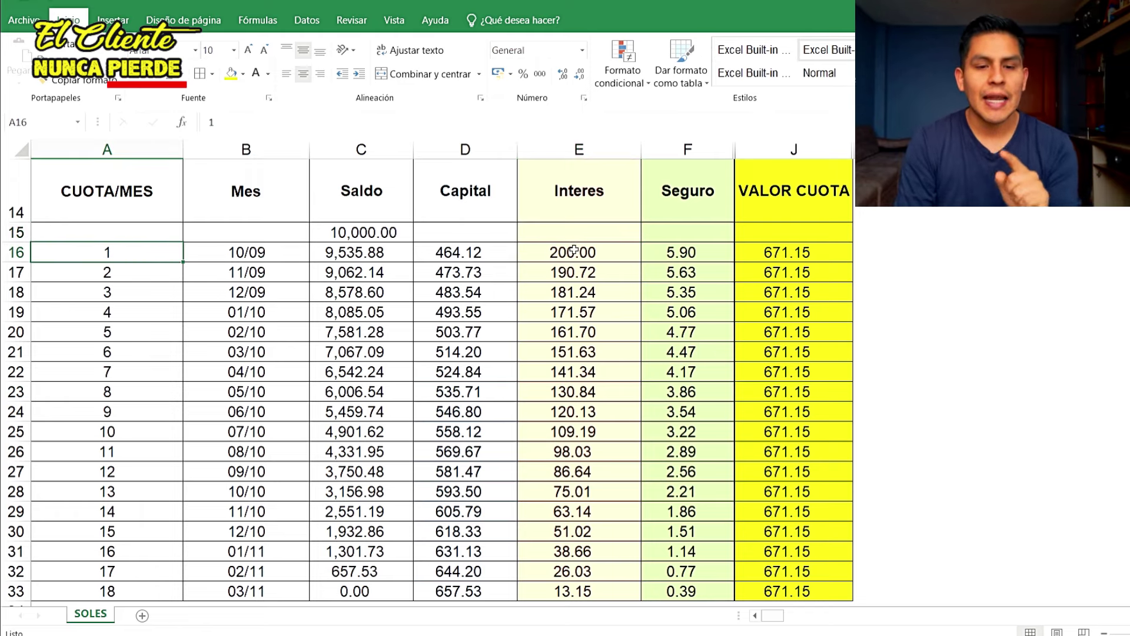
{"action": "key", "text": "Down"}
{"action": "key", "text": "Down"}
{"action": "key", "text": "Down"}
{"action": "key", "text": "Down"}
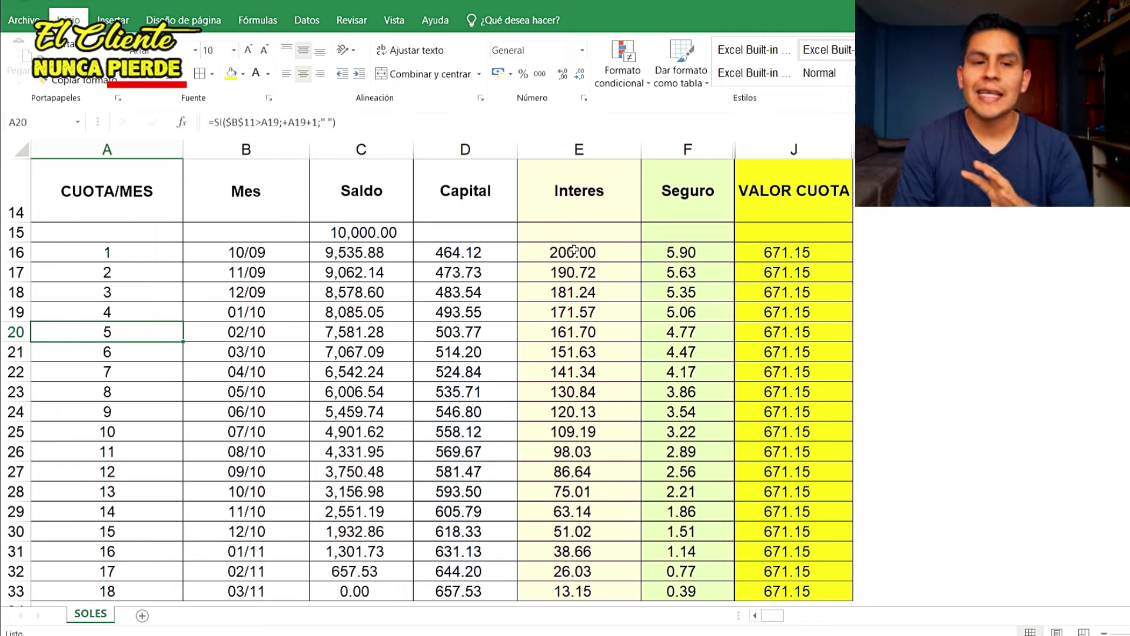
{"action": "key", "text": "Down"}
{"action": "key", "text": "Right"}
{"action": "key", "text": "Right"}
{"action": "key", "text": "Right"}
{"action": "key", "text": "Right"}
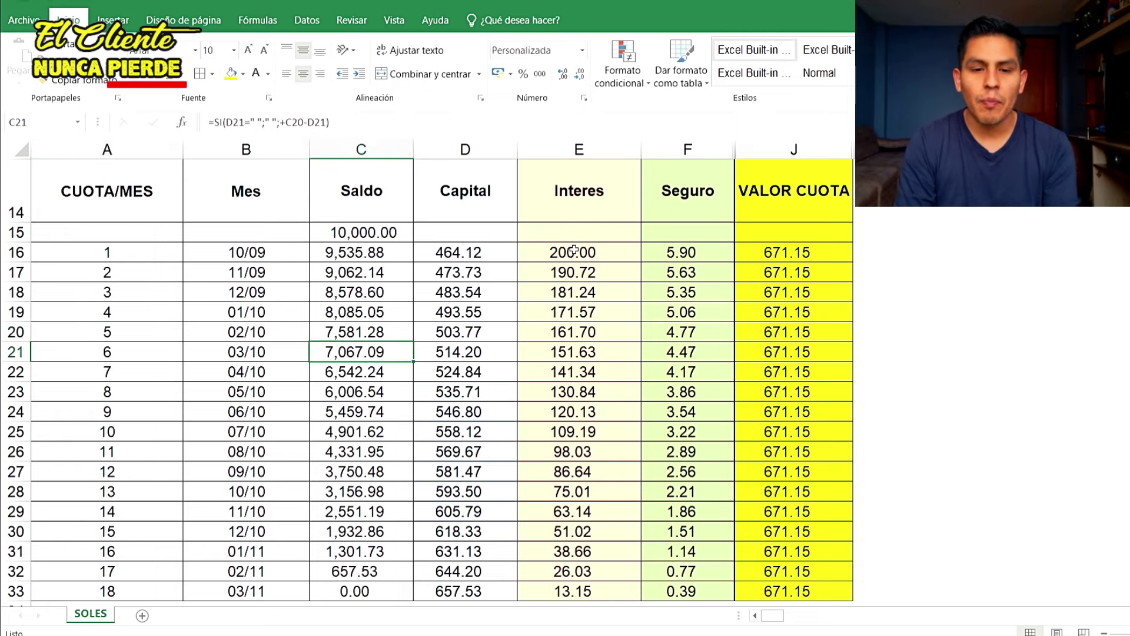
{"action": "key", "text": "Up"}
{"action": "key", "text": "Up"}
{"action": "key", "text": "Up"}
{"action": "key", "text": "Up"}
{"action": "key", "text": "Up"}
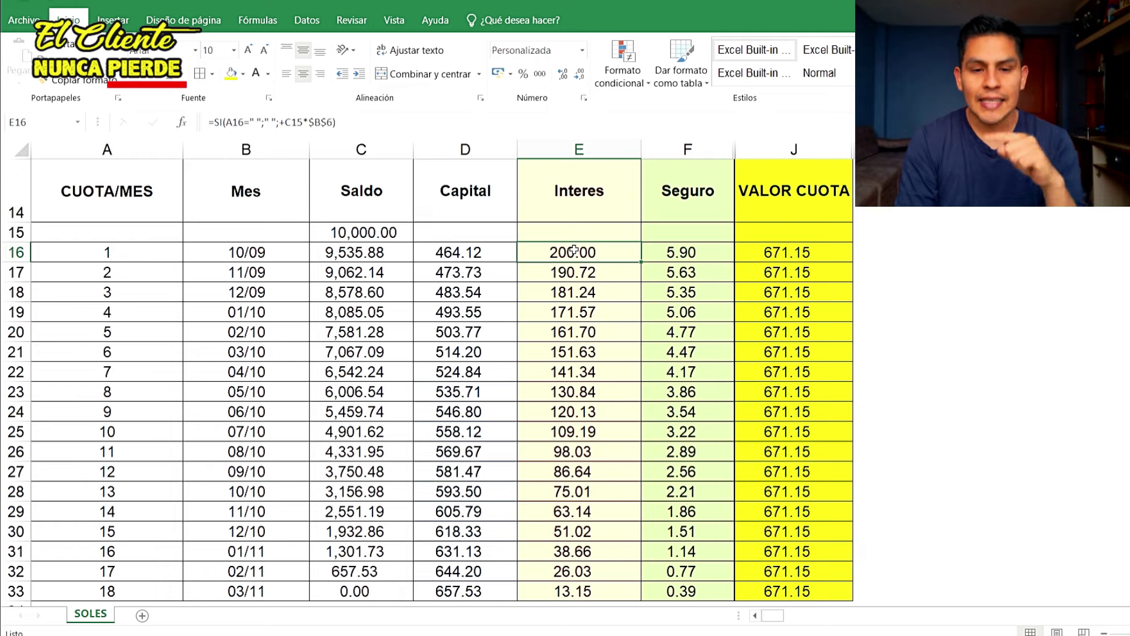
Examine how the Interes amounts change over the earlier installments, returning to the first one in E16.
{"action": "key", "text": "Down"}
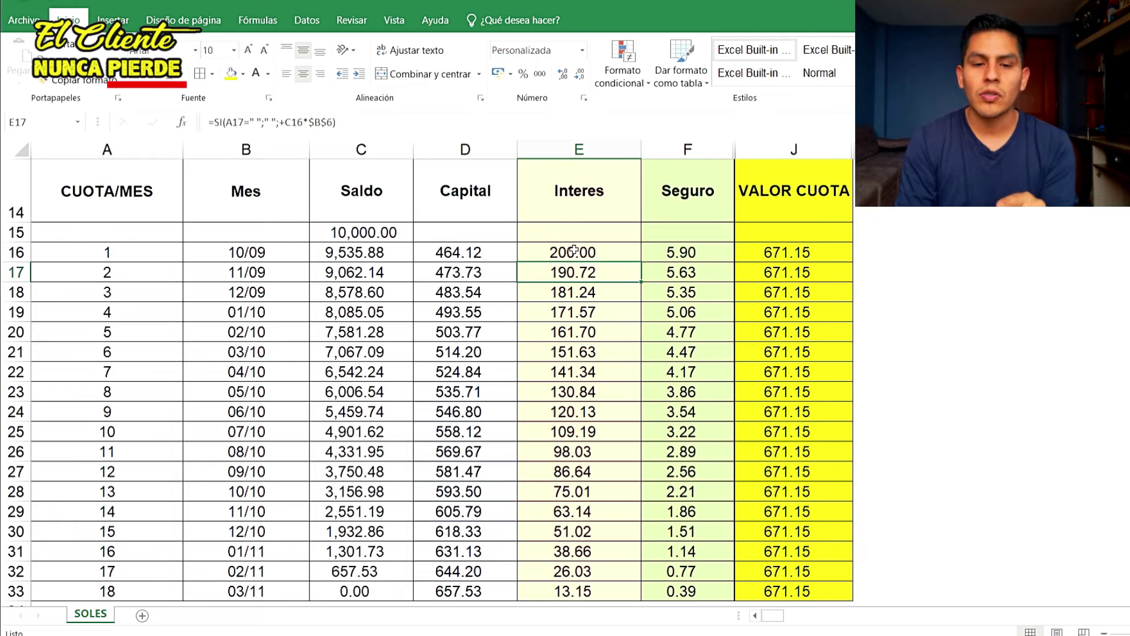
{"action": "key", "text": "Down"}
{"action": "key", "text": "Down"}
{"action": "key", "text": "Down"}
{"action": "key", "text": "Down"}
{"action": "key", "text": "Down"}
{"action": "key", "text": "Down"}
{"action": "key", "text": "Down"}
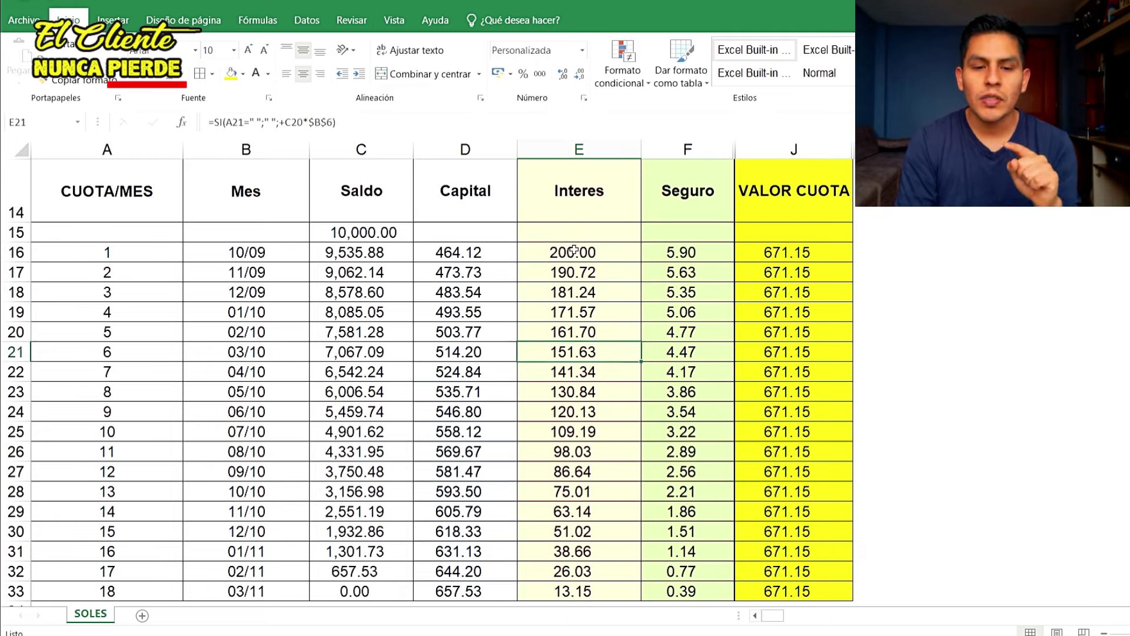
{"action": "key", "text": "Down"}
{"action": "key", "text": "Down"}
{"action": "key", "text": "Up"}
{"action": "key", "text": "Up"}
{"action": "key", "text": "Up"}
{"action": "key", "text": "Up"}
{"action": "key", "text": "Up"}
{"action": "key", "text": "Up"}
{"action": "key", "text": "Up"}
{"action": "key", "text": "Up"}
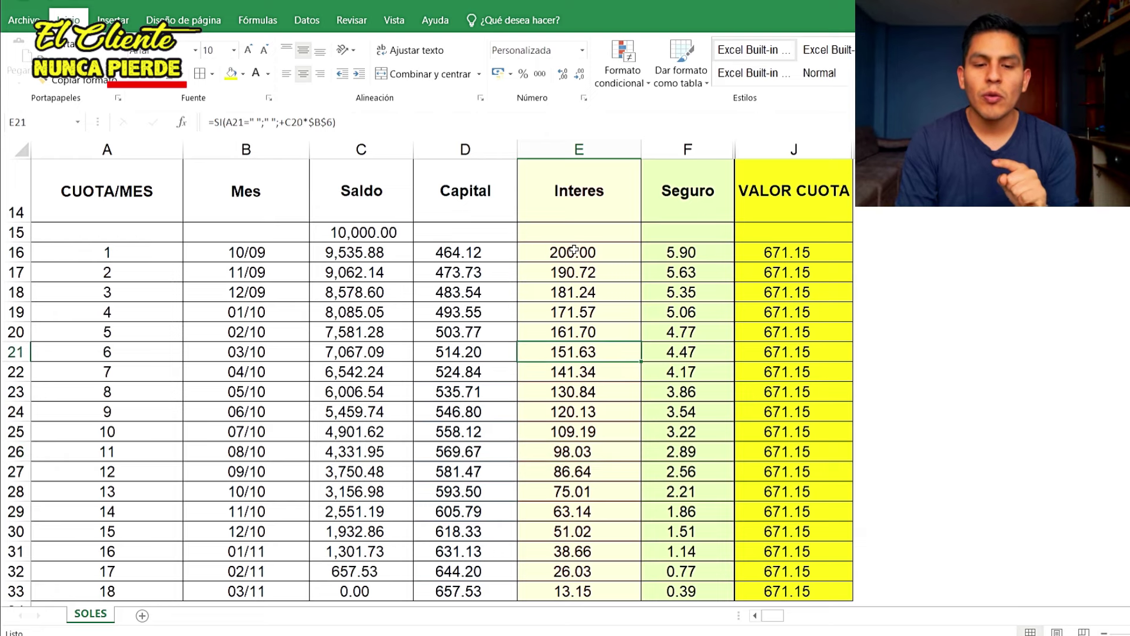
{"action": "key", "text": "Up"}
{"action": "key", "text": "Up"}
{"action": "key", "text": "Up"}
{"action": "key", "text": "Down"}
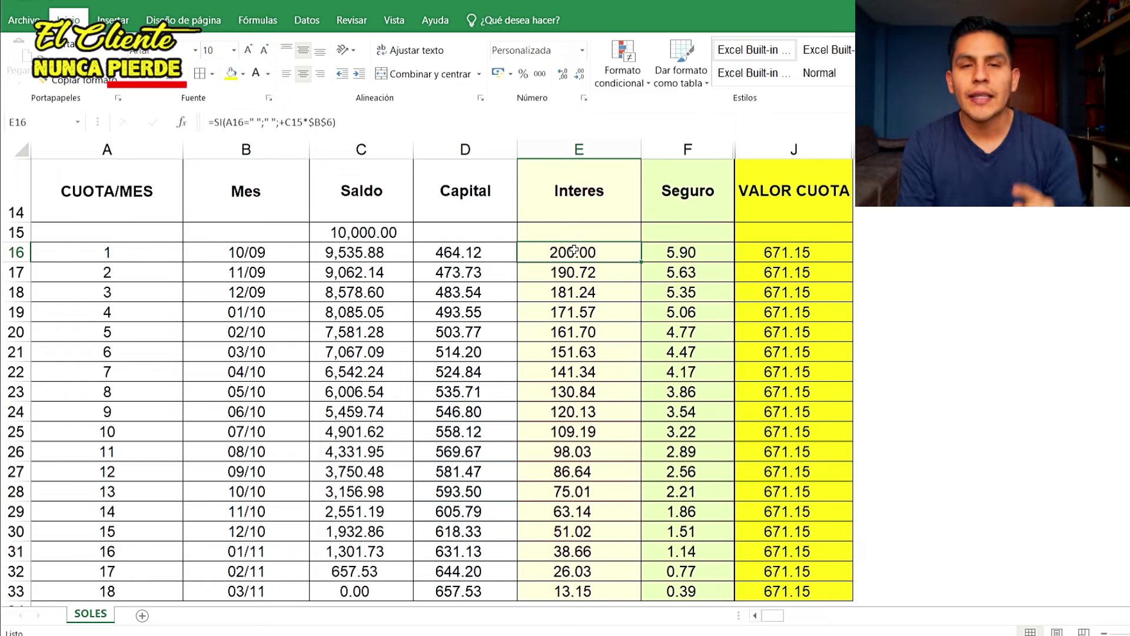
Compare the Capital and Interes amounts from the first installment down to installment 15.
{"action": "key", "text": "Left"}
{"action": "key", "text": "Right"}
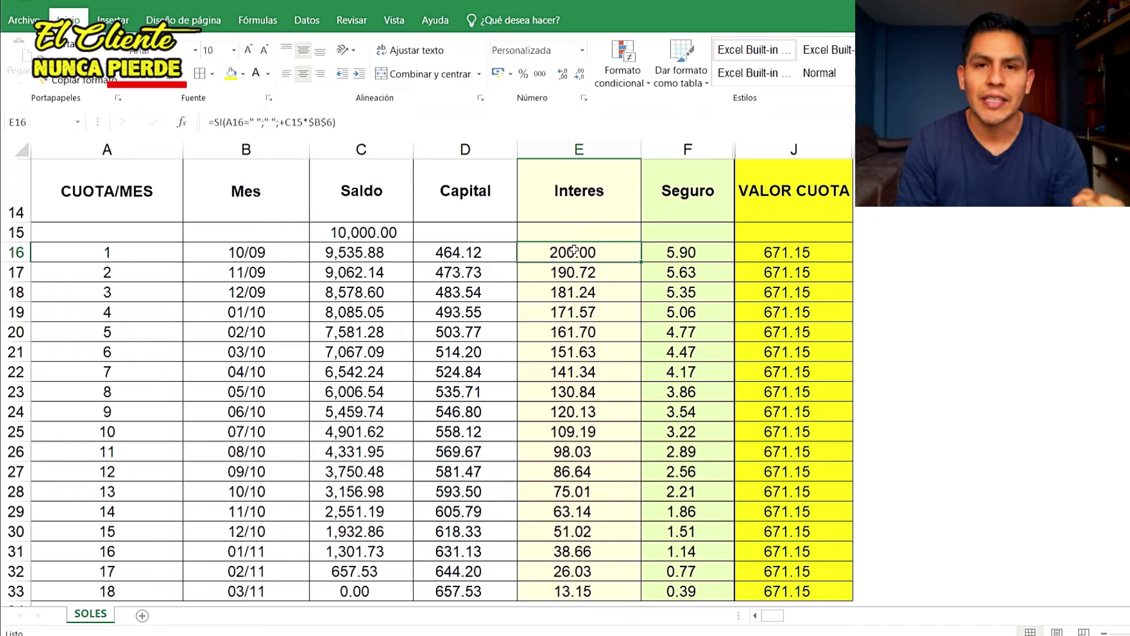
{"action": "key", "text": "Left"}
{"action": "key", "text": "Down"}
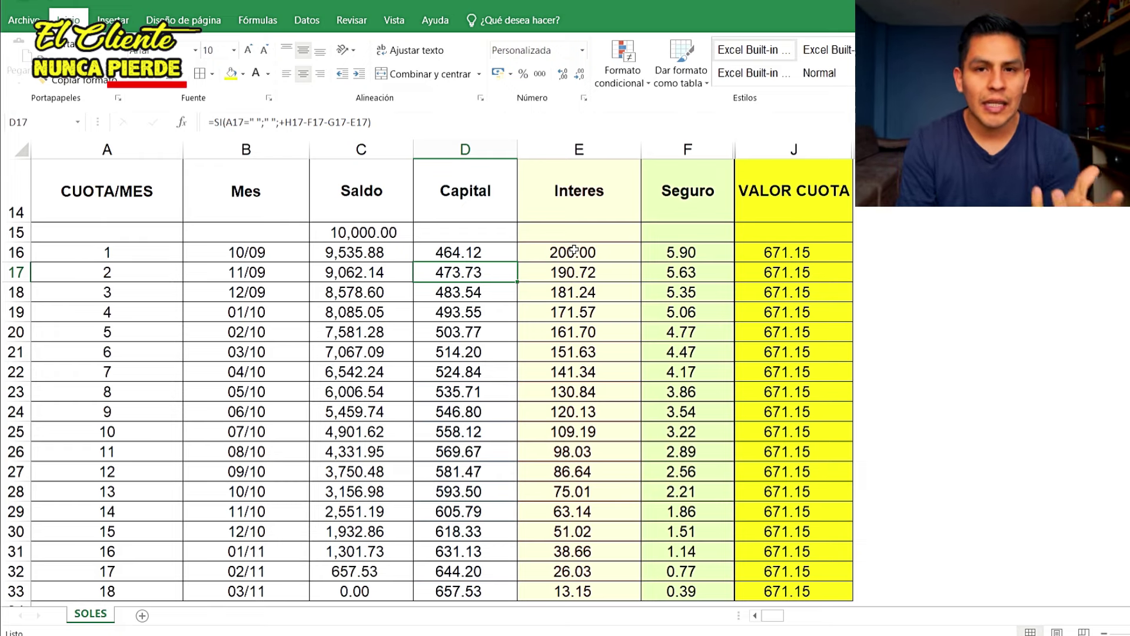
{"action": "key", "text": "Right"}
{"action": "key", "text": "Right"}
{"action": "key", "text": "Down"}
{"action": "key", "text": "Left"}
{"action": "key", "text": "Left"}
{"action": "key", "text": "Down"}
{"action": "key", "text": "Down"}
{"action": "key", "text": "Down"}
{"action": "key", "text": "Down"}
{"action": "key", "text": "Down"}
{"action": "key", "text": "Down"}
{"action": "key", "text": "Down"}
{"action": "key", "text": "Down"}
{"action": "key", "text": "Down"}
{"action": "key", "text": "Down"}
{"action": "key", "text": "Down"}
{"action": "key", "text": "Left"}
{"action": "key", "text": "Left"}
{"action": "key", "text": "Left"}
{"action": "key", "text": "Down"}
{"action": "key", "text": "Right"}
{"action": "key", "text": "Right"}
{"action": "key", "text": "Right"}
{"action": "key", "text": "Right"}
{"action": "key", "text": "Left"}
{"action": "key", "text": "Right"}
{"action": "key", "text": "Right"}
{"action": "key", "text": "Left"}
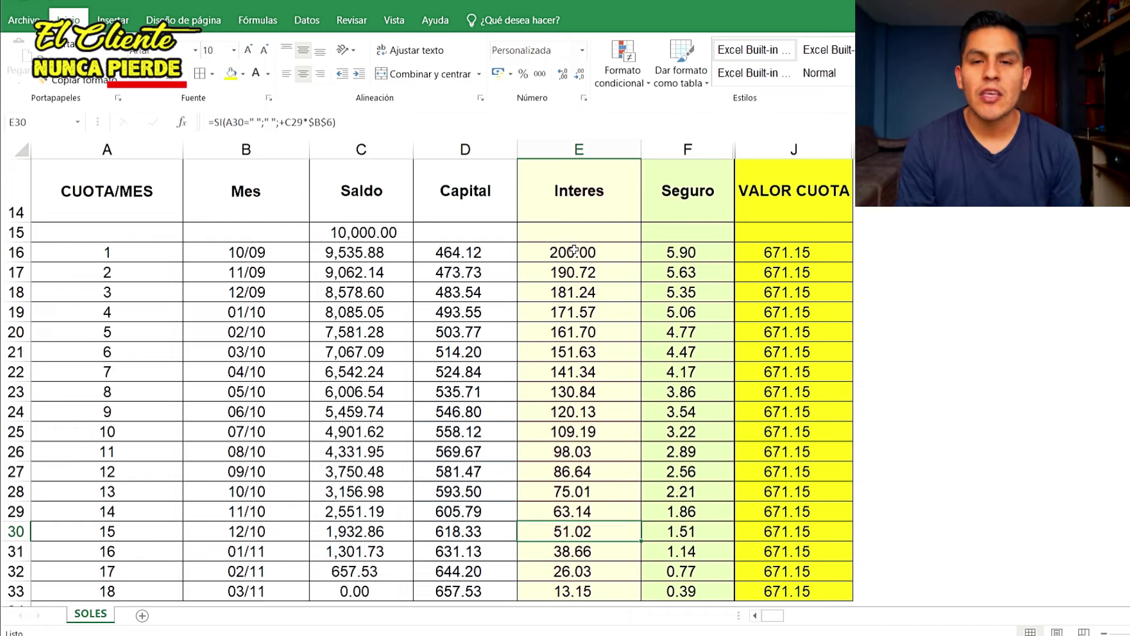
Trace the Interes column from installment 15 back up to installment 3.
{"action": "key", "text": "Up"}
{"action": "key", "text": "Up"}
{"action": "key", "text": "Up"}
{"action": "key", "text": "Up"}
{"action": "key", "text": "Up"}
{"action": "key", "text": "Up"}
{"action": "key", "text": "Up"}
{"action": "key", "text": "Up"}
{"action": "key", "text": "Up"}
{"action": "key", "text": "Up"}
{"action": "key", "text": "Up"}
{"action": "key", "text": "Up"}
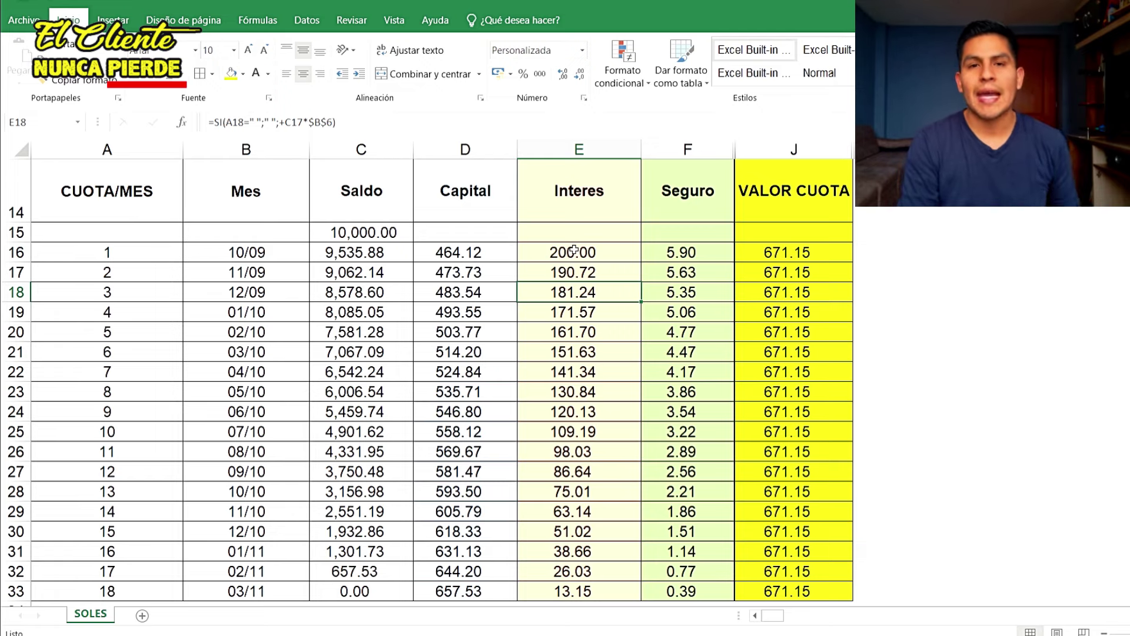
Check the first installment's total in the VALOR CUOTA column, cell J16.
{"action": "key", "text": "Right"}
{"action": "key", "text": "Right"}
{"action": "key", "text": "Up"}
{"action": "key", "text": "Up"}
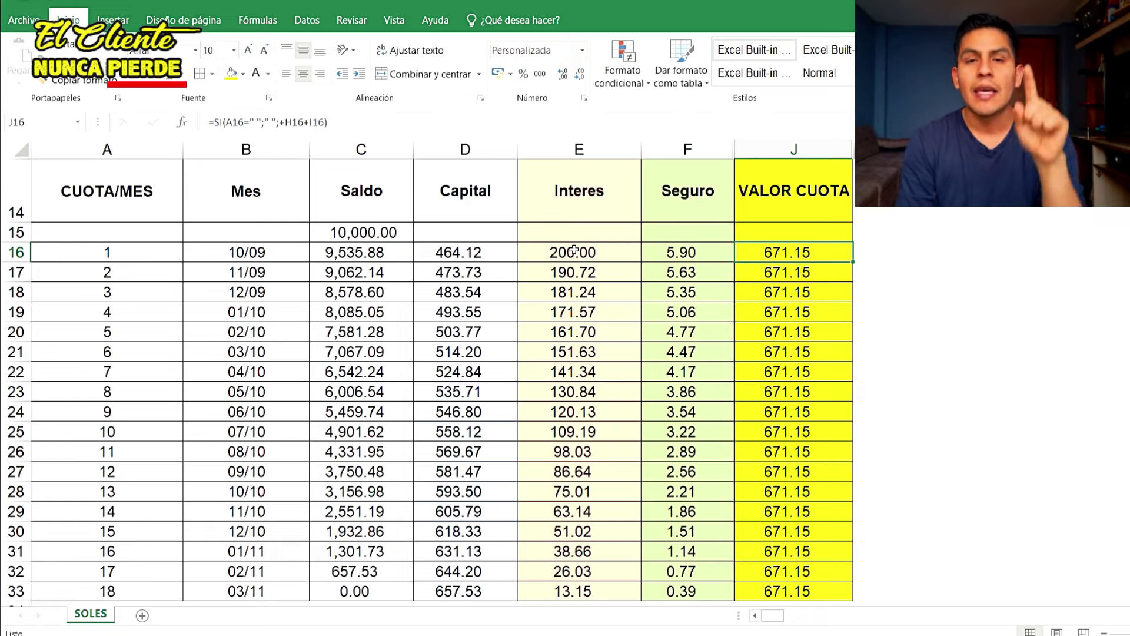
Compare the VALOR CUOTA amounts from the first installment down to installment 18.
{"action": "key", "text": "Down"}
{"action": "key", "text": "Down"}
{"action": "key", "text": "Down"}
{"action": "key", "text": "Down"}
{"action": "key", "text": "Up"}
{"action": "key", "text": "Up"}
{"action": "key", "text": "Up"}
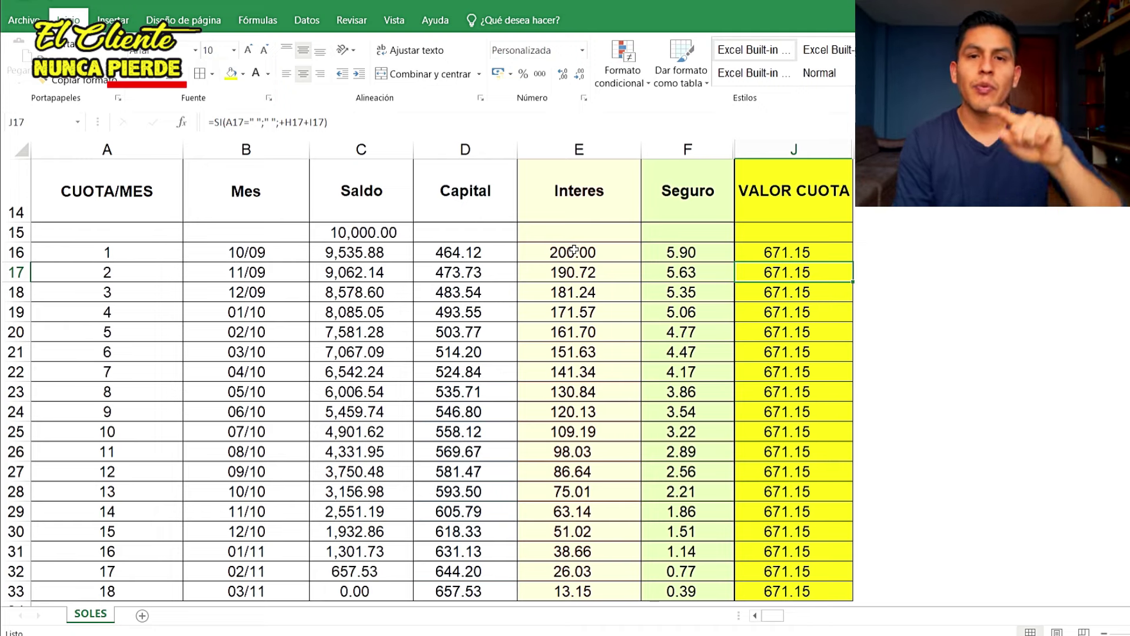
{"action": "key", "text": "Down"}
{"action": "key", "text": "Down"}
{"action": "key", "text": "Down"}
{"action": "key", "text": "Down"}
{"action": "key", "text": "Down"}
{"action": "key", "text": "Down"}
{"action": "key", "text": "Down"}
{"action": "key", "text": "Down"}
{"action": "key", "text": "Down"}
{"action": "key", "text": "Down"}
{"action": "key", "text": "Down"}
{"action": "key", "text": "Down"}
{"action": "key", "text": "Down"}
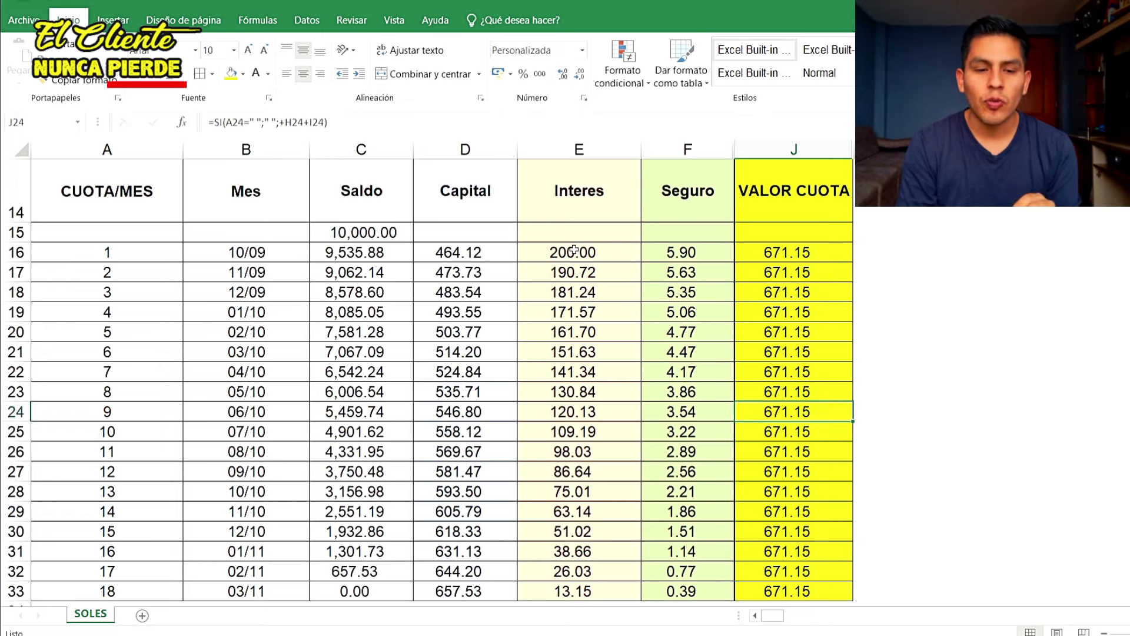
{"action": "key", "text": "Down"}
{"action": "key", "text": "Down"}
{"action": "key", "text": "Down"}
Examine the final installment's row 33 across all columns, from CUOTA/MES to VALOR CUOTA.
{"action": "key", "text": "Left"}
{"action": "key", "text": "Left"}
{"action": "key", "text": "Left"}
{"action": "key", "text": "Left"}
{"action": "key", "text": "Left"}
{"action": "key", "text": "Left"}
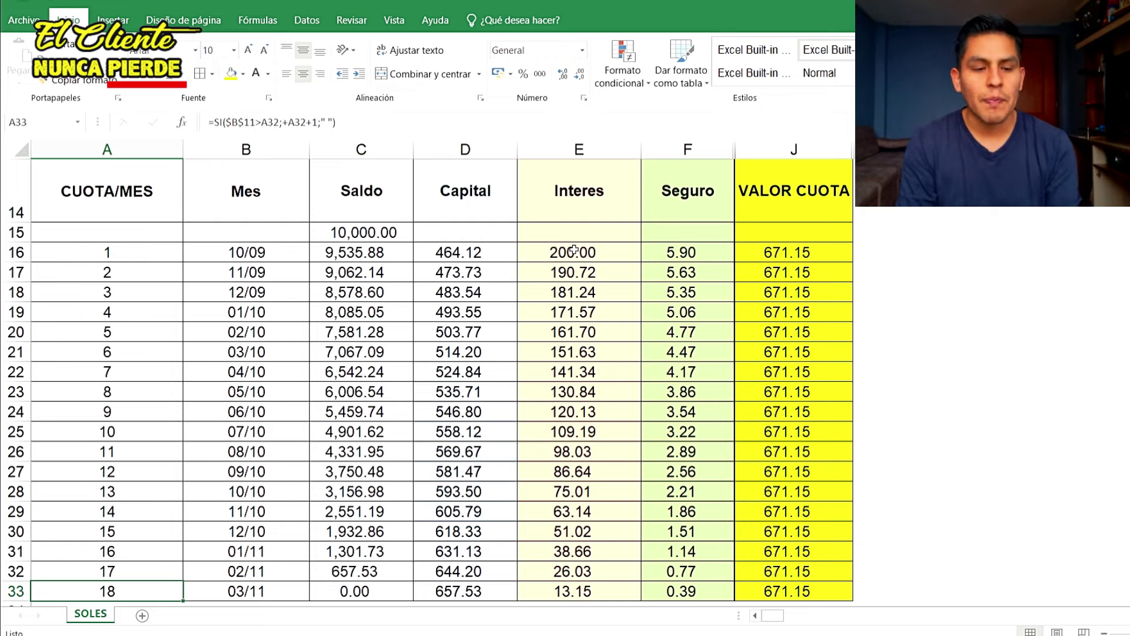
{"action": "key", "text": "Right"}
{"action": "key", "text": "Right"}
{"action": "key", "text": "Right"}
{"action": "key", "text": "Right"}
{"action": "key", "text": "Right"}
{"action": "key", "text": "Right"}
{"action": "key", "text": "Left"}
{"action": "key", "text": "Left"}
{"action": "key", "text": "Left"}
{"action": "key", "text": "Left"}
{"action": "key", "text": "Left"}
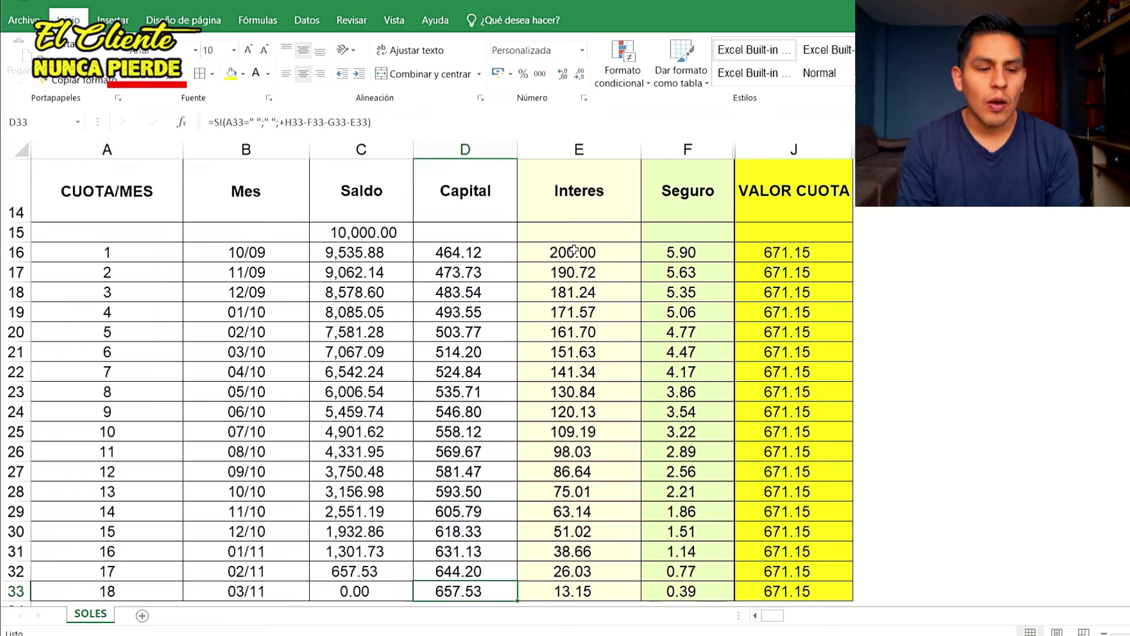
{"action": "key", "text": "Left"}
Check the PREPAGO label and its amount in N21:O21, beside installment 6.
{"action": "key", "text": "Up"}
{"action": "key", "text": "Up"}
{"action": "key", "text": "Up"}
{"action": "key", "text": "Up"}
{"action": "key", "text": "Up"}
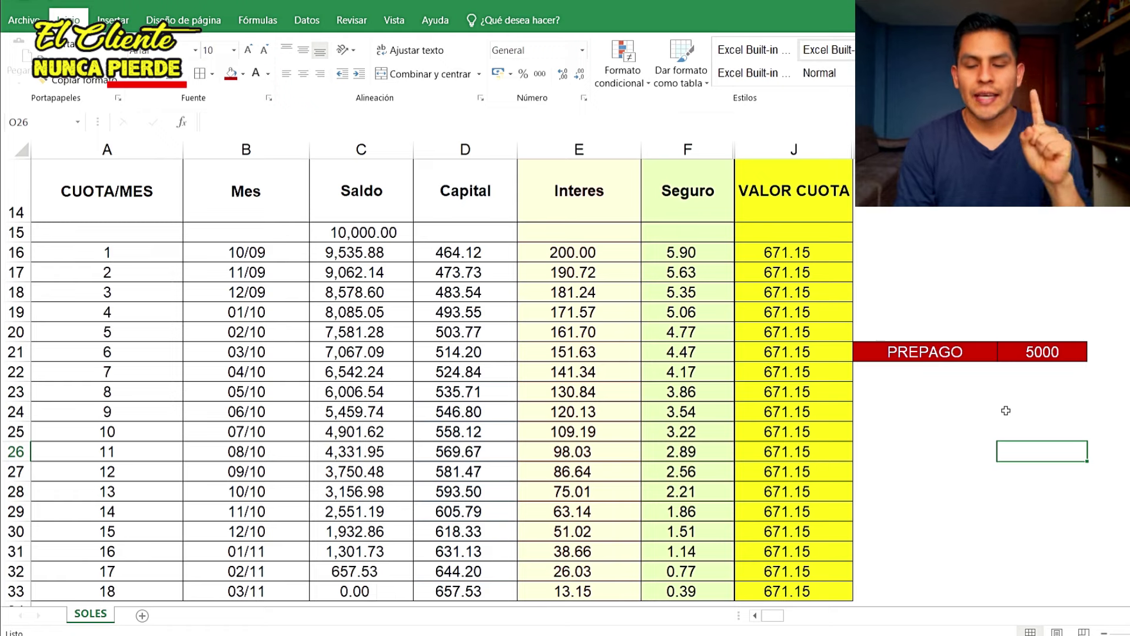
{"action": "key", "text": "Left"}
{"action": "key", "text": "Up"}
{"action": "key", "text": "Up"}
{"action": "key", "text": "Up"}
{"action": "key", "text": "Up"}
{"action": "key", "text": "Up"}
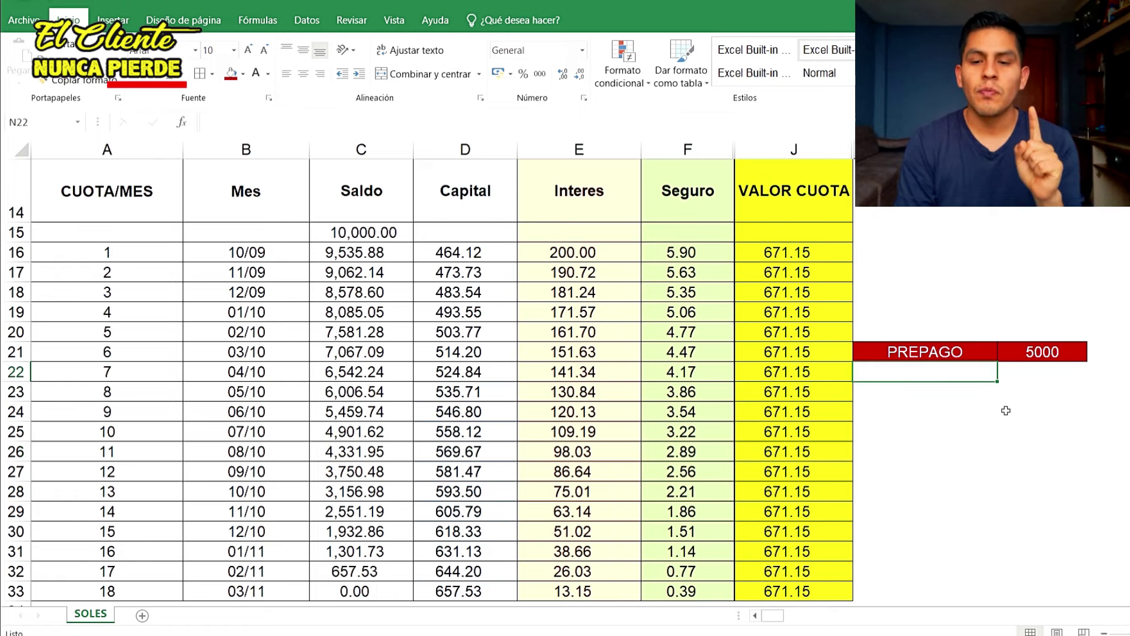
{"action": "key", "text": "Right"}
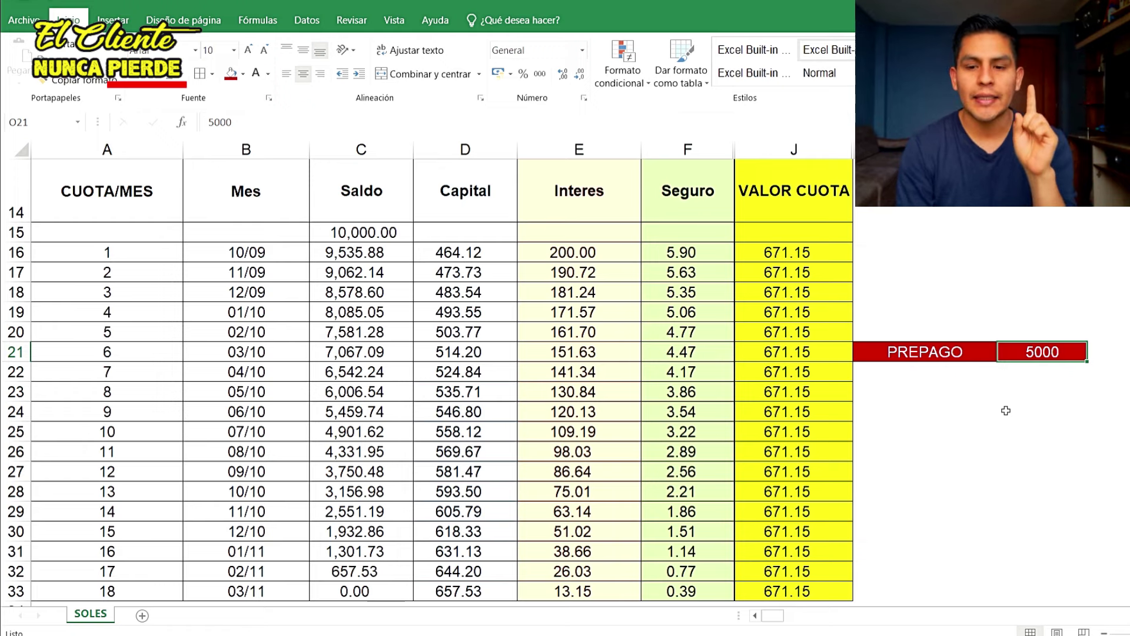
{"action": "key", "text": "Left"}
{"action": "key", "text": "Right"}
{"action": "key", "text": "Left"}
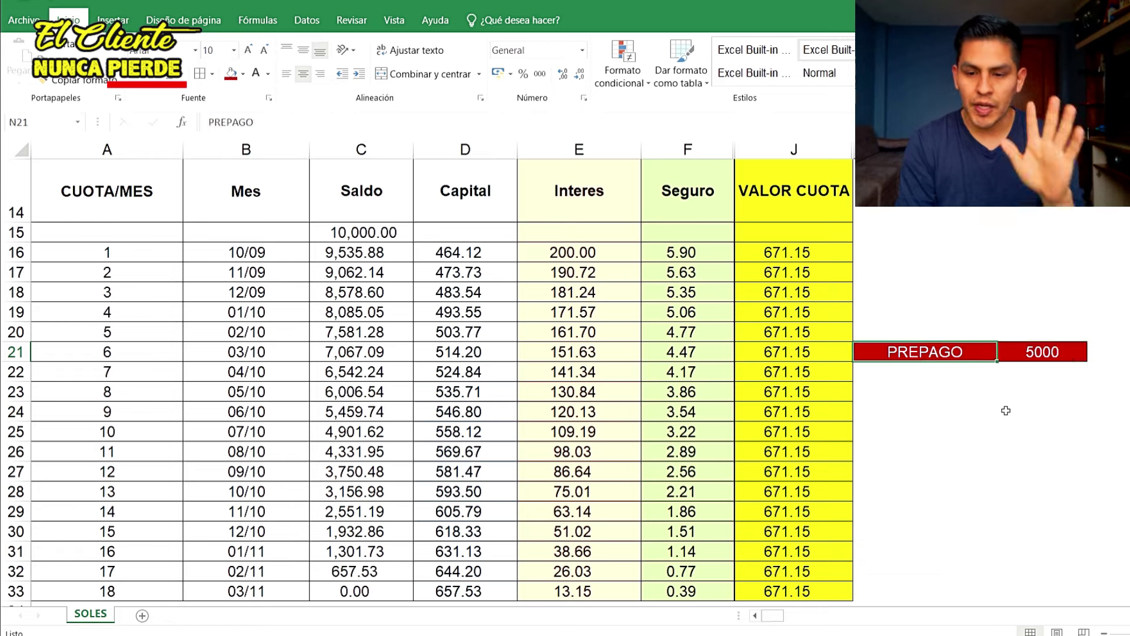
{"action": "key", "text": "Down"}
{"action": "key", "text": "Down"}
{"action": "key", "text": "Down"}
{"action": "key", "text": "Down"}
{"action": "key", "text": "Up"}
{"action": "key", "text": "Up"}
{"action": "key", "text": "Up"}
{"action": "key", "text": "Up"}
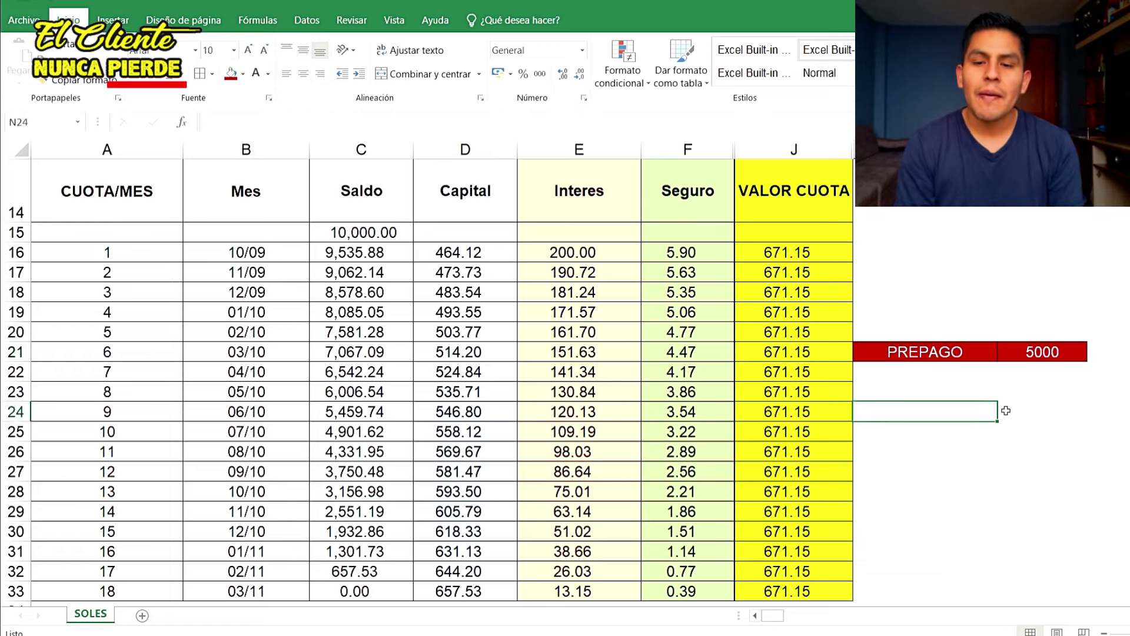
{"action": "key", "text": "Right"}
{"action": "key", "text": "Left"}
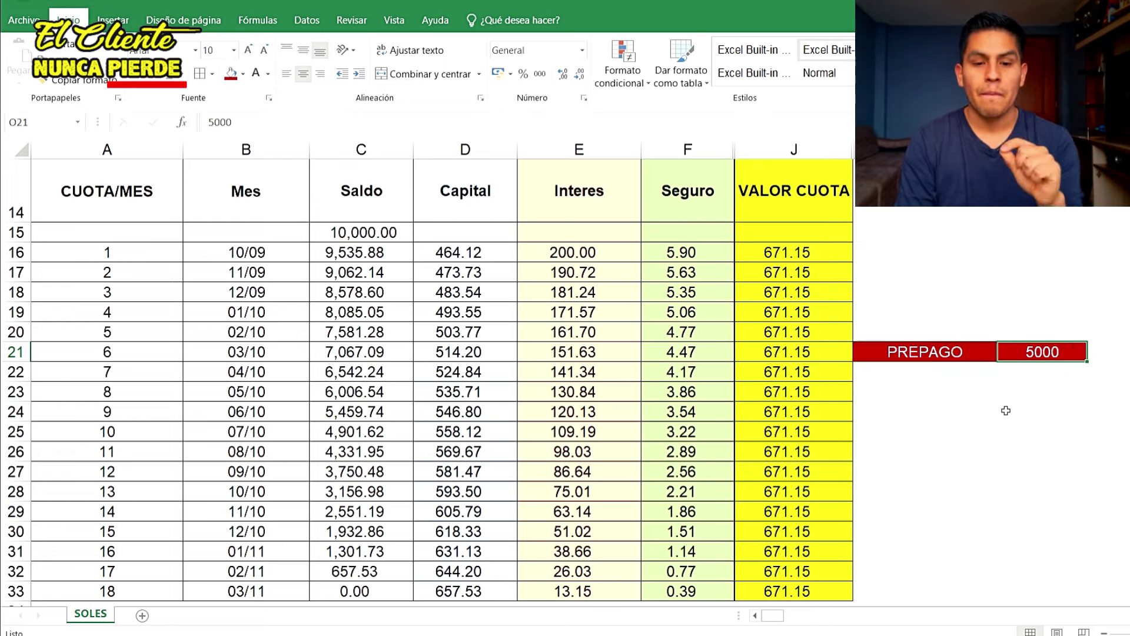
Trace the Capital column down to installment 18 and check its final Capital and Saldo amounts.
{"action": "key", "text": "Left"}
{"action": "key", "text": "Left"}
{"action": "key", "text": "Left"}
{"action": "key", "text": "Left"}
{"action": "key", "text": "Down"}
{"action": "key", "text": "Down"}
{"action": "key", "text": "Down"}
{"action": "key", "text": "Down"}
{"action": "key", "text": "Down"}
{"action": "key", "text": "Down"}
{"action": "key", "text": "Down"}
{"action": "key", "text": "Down"}
{"action": "key", "text": "Down"}
{"action": "key", "text": "Down"}
{"action": "key", "text": "Down"}
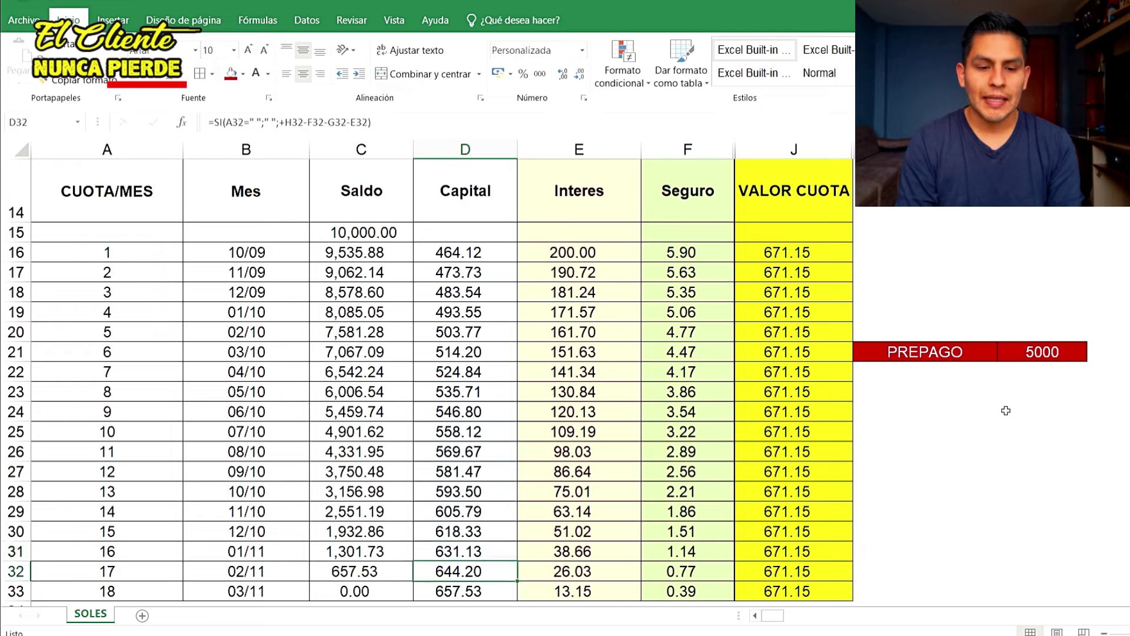
{"action": "key", "text": "Down"}
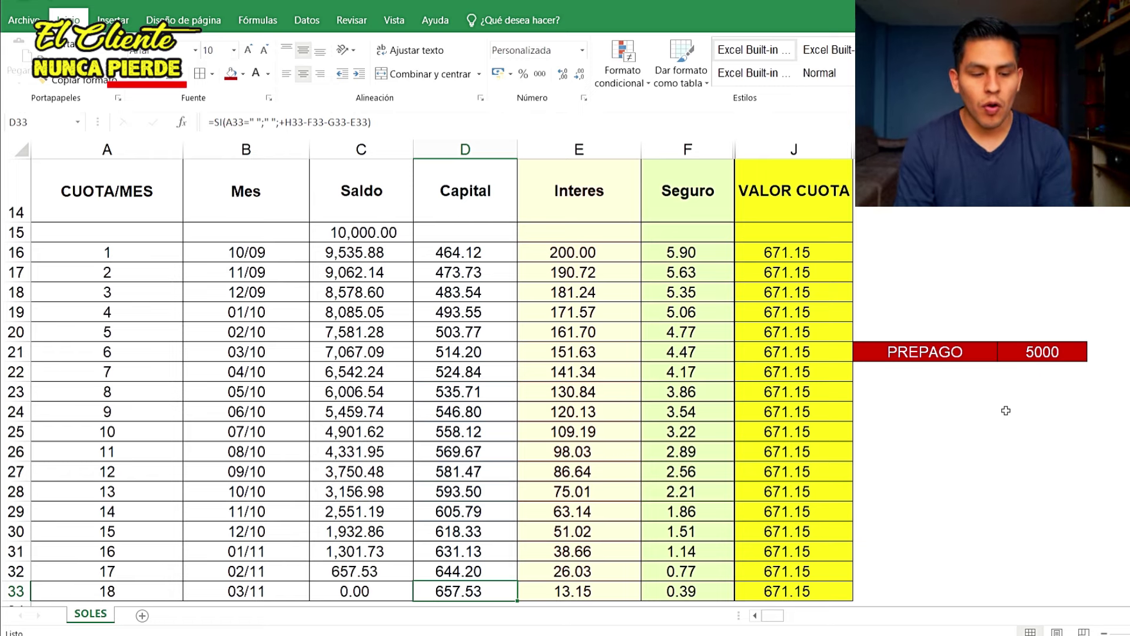
{"action": "key", "text": "Left"}
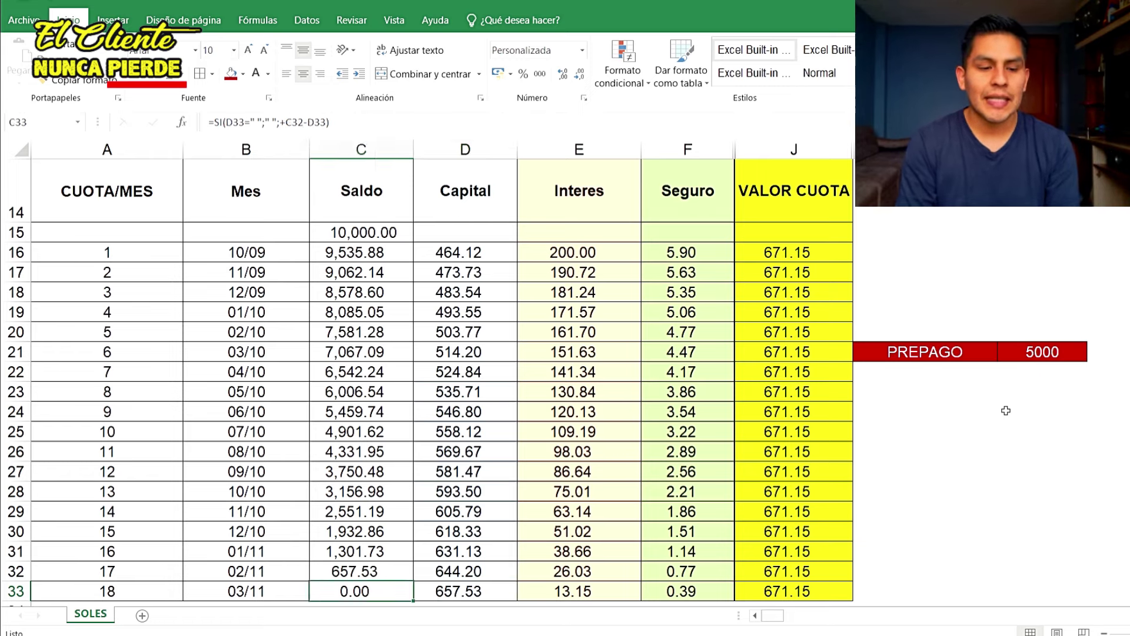
{"action": "key", "text": "Right"}
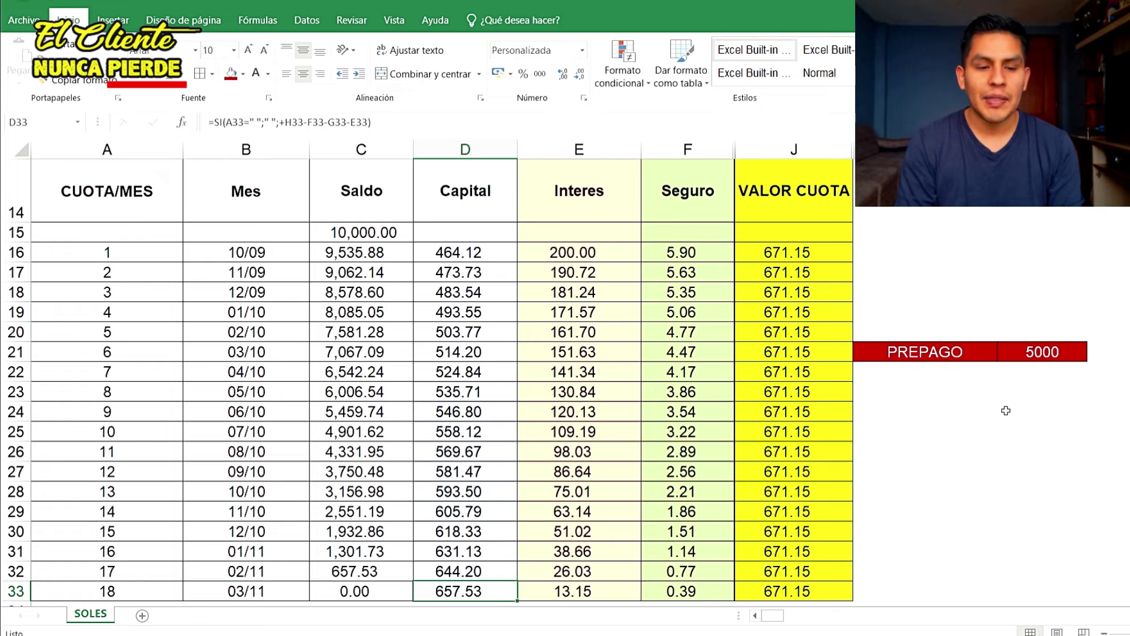
Total the Capital amounts of installments 11 to 18 in D26:D33, and their Interes amounts in E26:E33.
{"action": "key", "text": "shift+Up"}
{"action": "key", "text": "shift+Up"}
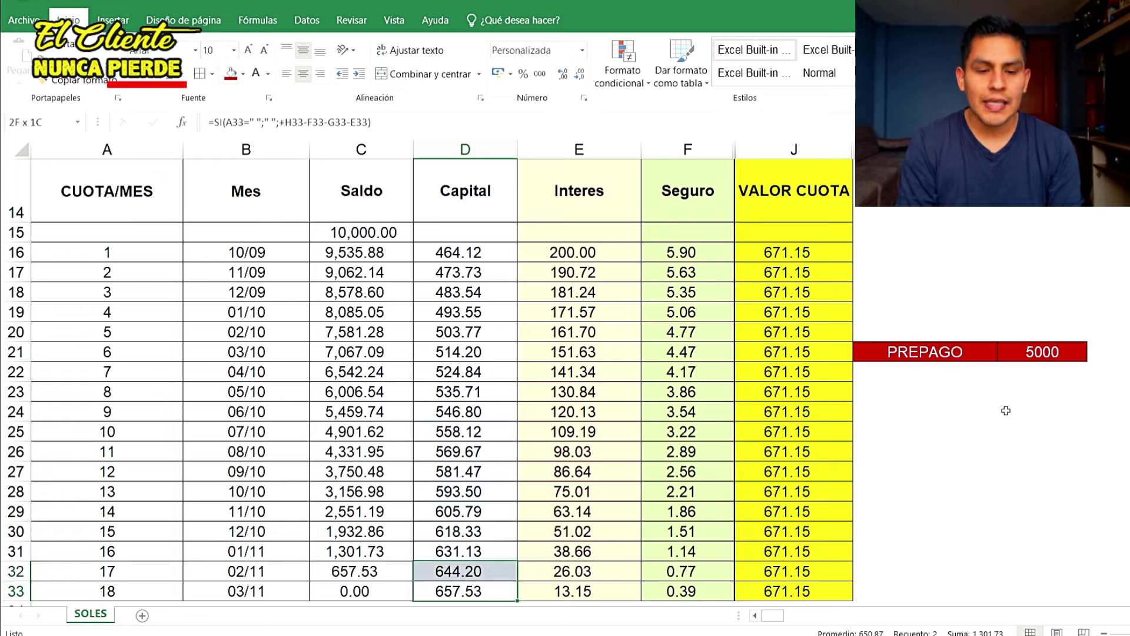
{"action": "key", "text": "shift+Up"}
{"action": "key", "text": "shift+Up"}
{"action": "key", "text": "shift+Up"}
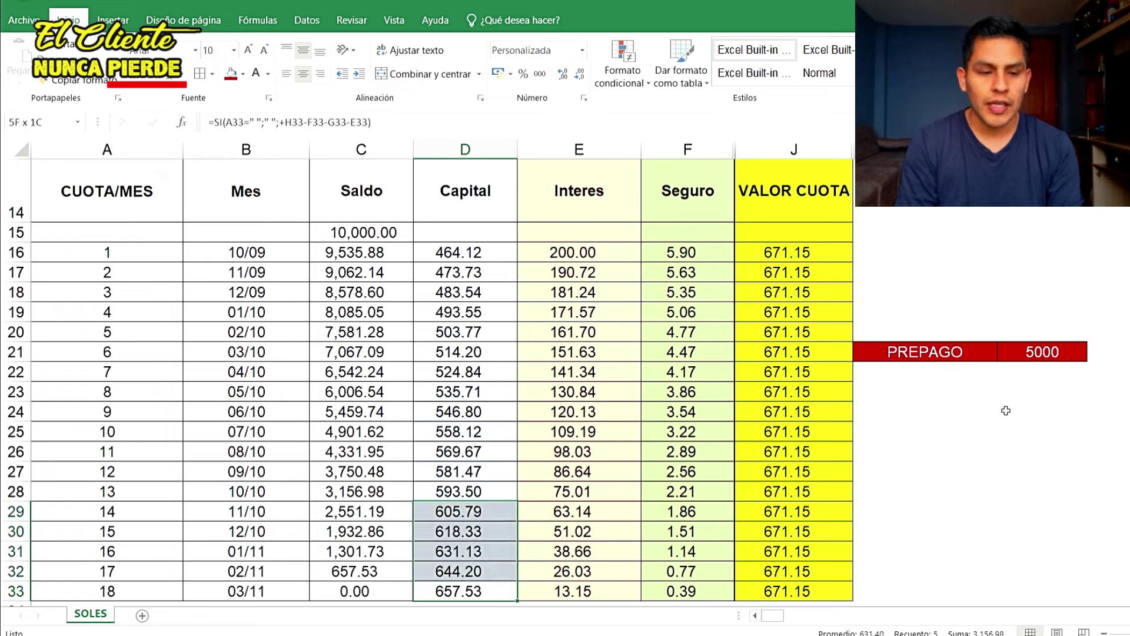
{"action": "key", "text": "shift+Up"}
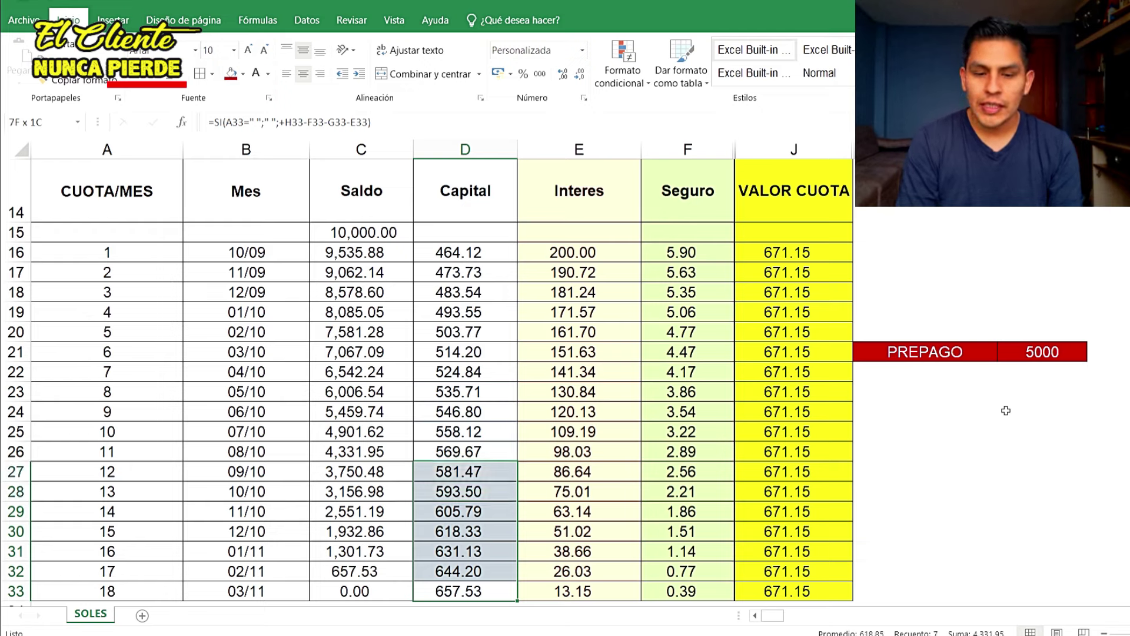
{"action": "key", "text": "shift+Up"}
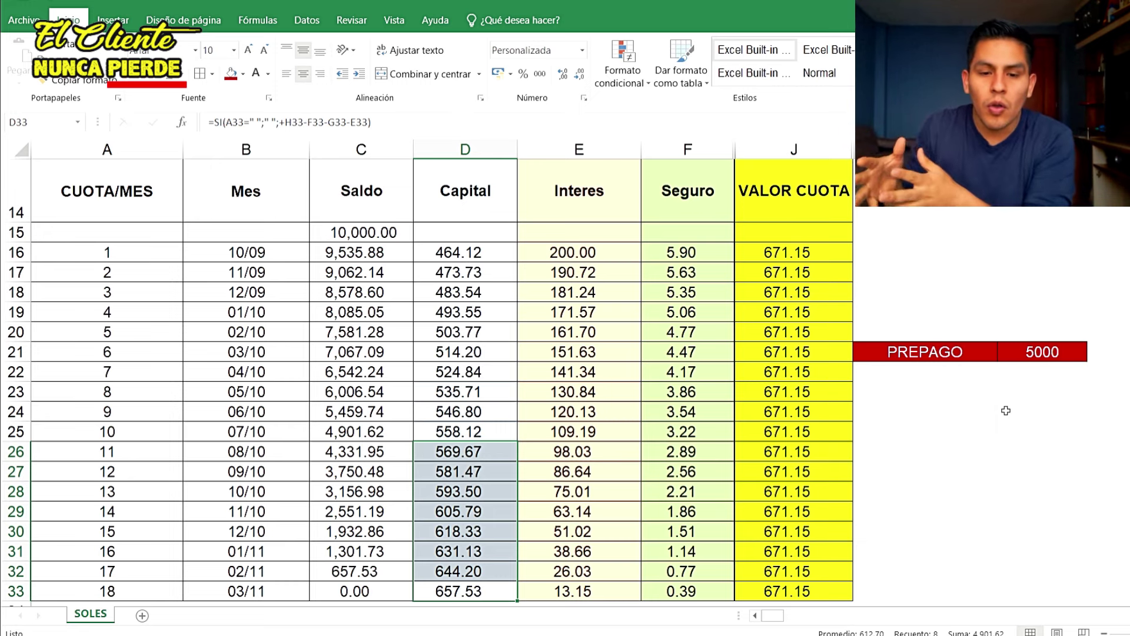
{"action": "left_click_drag", "start_coordinate": [588, 453], "coordinate": [588, 593]}
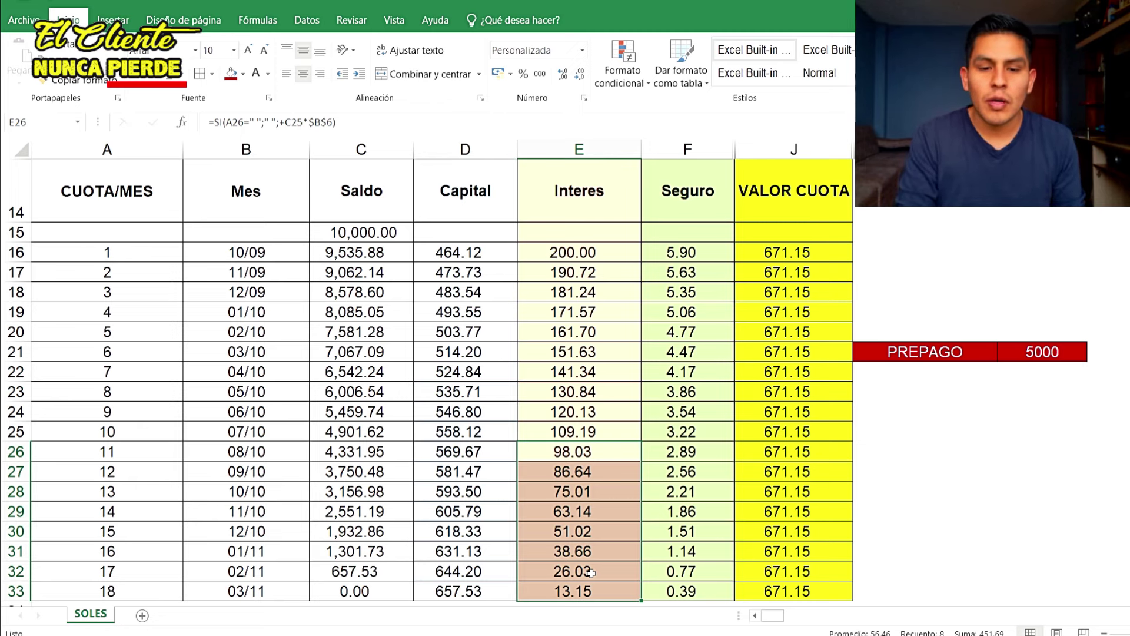
Highlight the rows of installments 1 to 10, from CUOTA/MES to VALOR CUOTA, to review the remaining schedule.
{"action": "key", "text": "Up"}
{"action": "key", "text": "Left"}
{"action": "key", "text": "Left"}
{"action": "key", "text": "Left"}
{"action": "key", "text": "Left"}
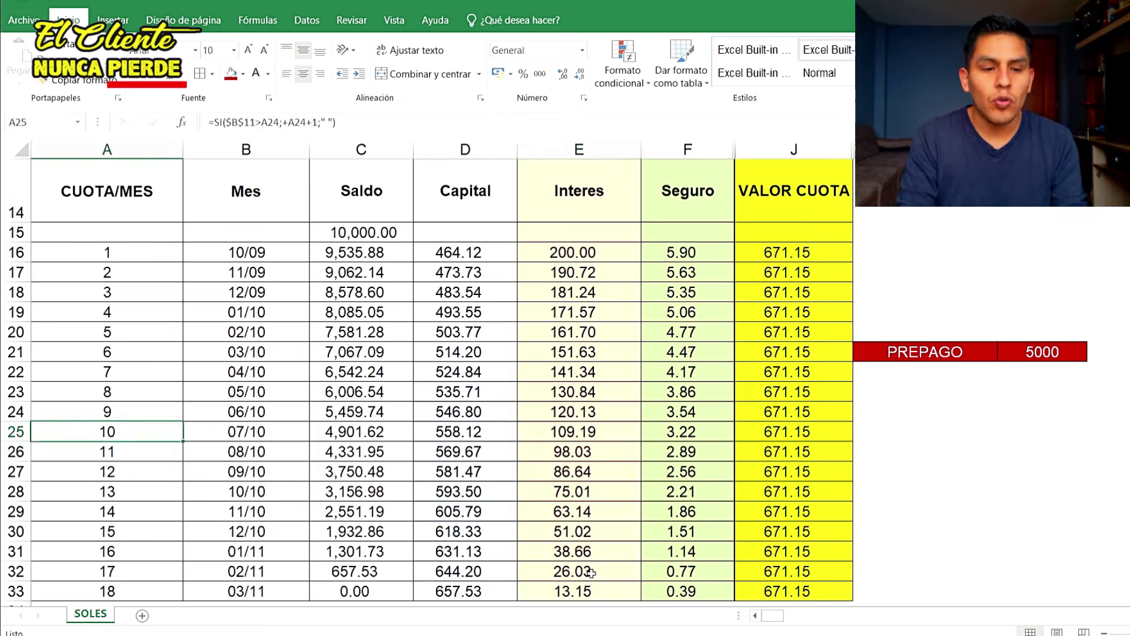
{"action": "key", "text": "shift+Right"}
{"action": "key", "text": "shift+Right"}
{"action": "key", "text": "shift+Right"}
{"action": "key", "text": "shift+Right"}
{"action": "key", "text": "shift+Right"}
{"action": "key", "text": "shift+Left"}
{"action": "key", "text": "shift+Right"}
{"action": "key", "text": "shift+Right"}
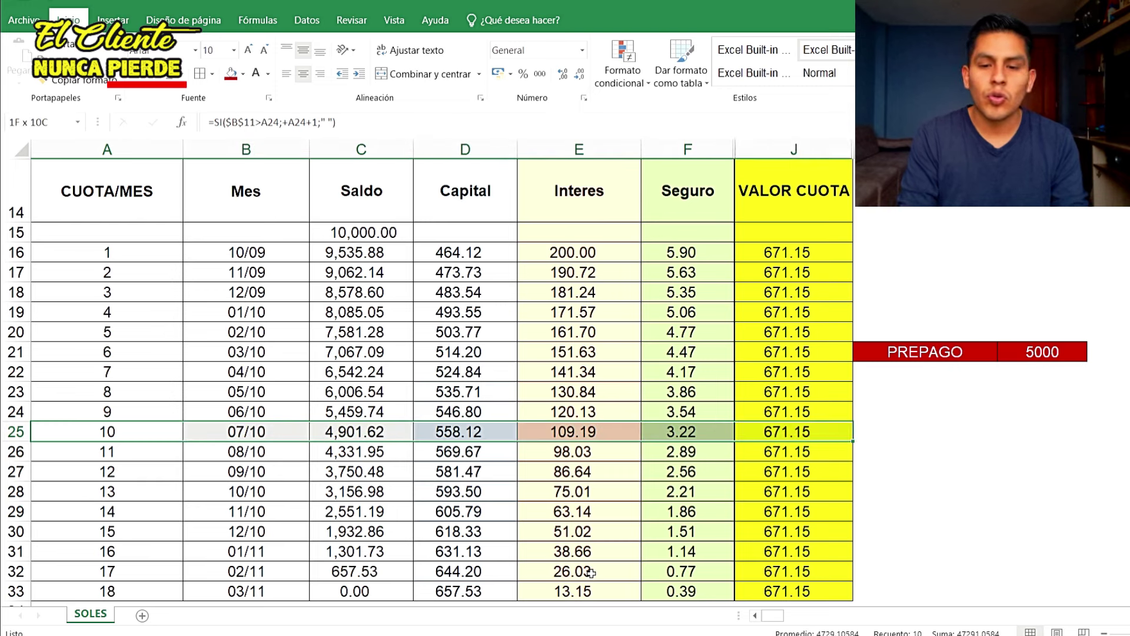
{"action": "key", "text": "shift+Up"}
{"action": "key", "text": "shift+Up"}
{"action": "key", "text": "shift+Up"}
{"action": "key", "text": "shift+Up"}
{"action": "key", "text": "shift+Up"}
{"action": "key", "text": "shift+Up"}
{"action": "key", "text": "shift+Up"}
{"action": "key", "text": "shift+Up"}
{"action": "key", "text": "shift+Up"}
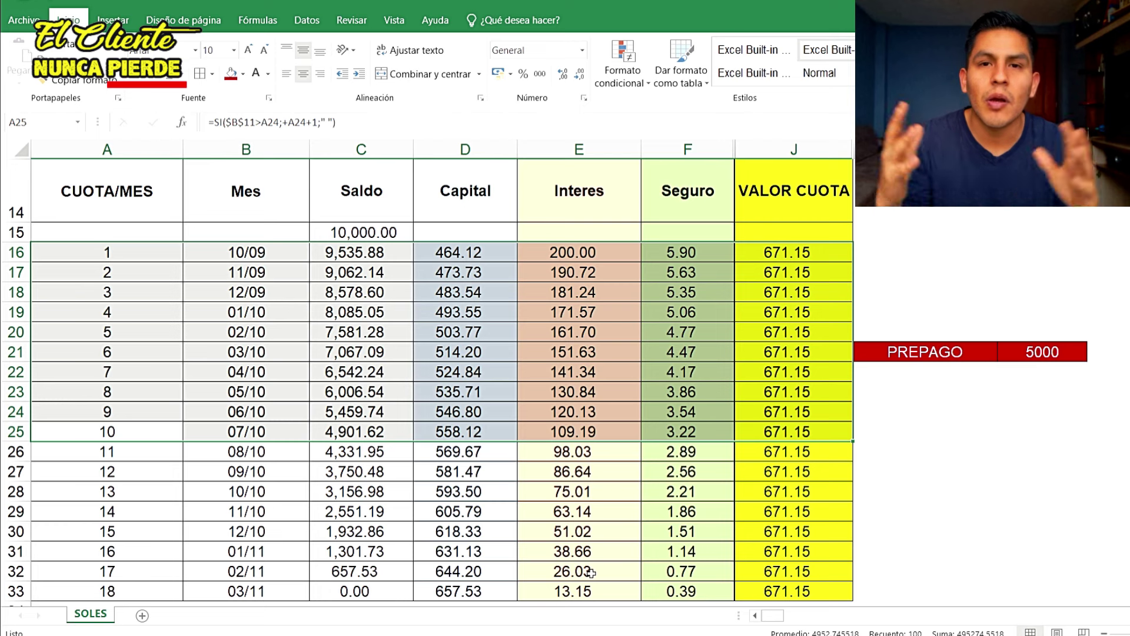
{"action": "left_click", "coordinate": [719, 390]}
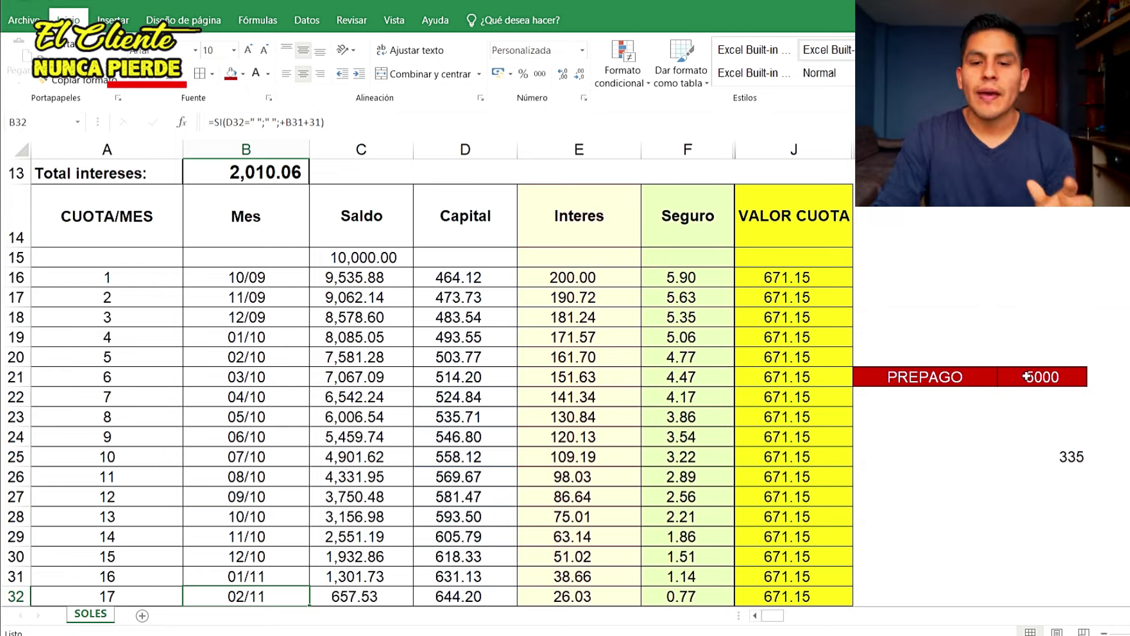
Review the VALOR CUOTA amounts of installments 1 to 17 in J16:J32.
{"action": "left_click_drag", "start_coordinate": [802, 271], "coordinate": [796, 595]}
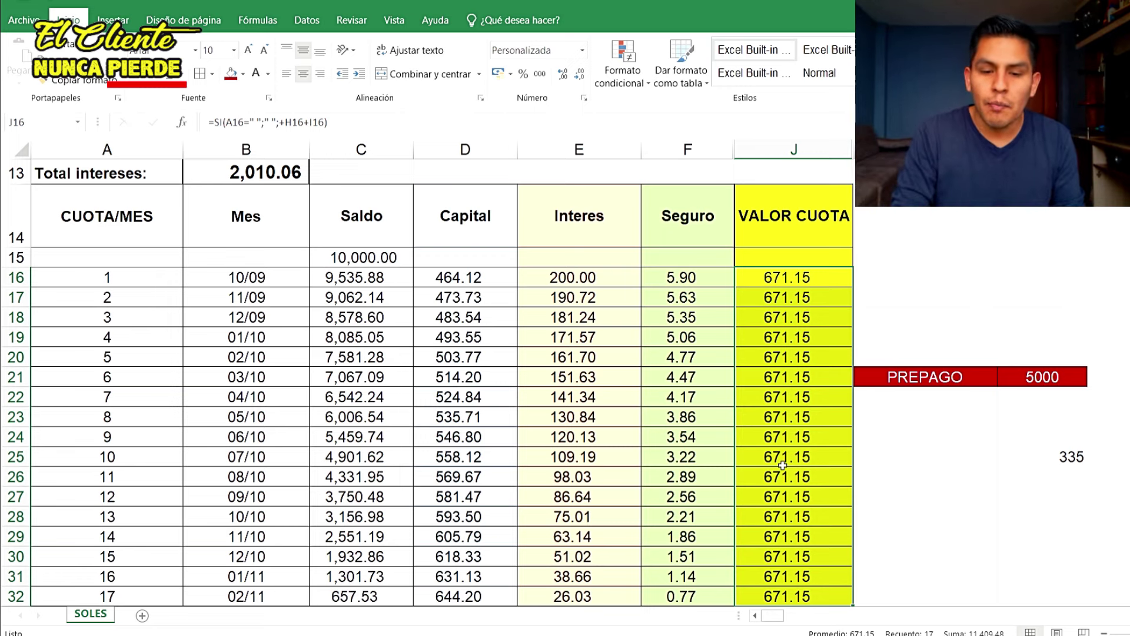
{"action": "key", "text": "Down"}
{"action": "key", "text": "Down"}
{"action": "key", "text": "Down"}
{"action": "key", "text": "Down"}
{"action": "key", "text": "Down"}
{"action": "key", "text": "Down"}
{"action": "key", "text": "Down"}
Set the loan amount (Monto) in B5 to 5000 to simulate the schedule with the reduced capital.
{"action": "key", "text": "Up"}
{"action": "key", "text": "Up"}
{"action": "key", "text": "Up"}
{"action": "key", "text": "Up"}
{"action": "key", "text": "Up"}
{"action": "key", "text": "Up"}
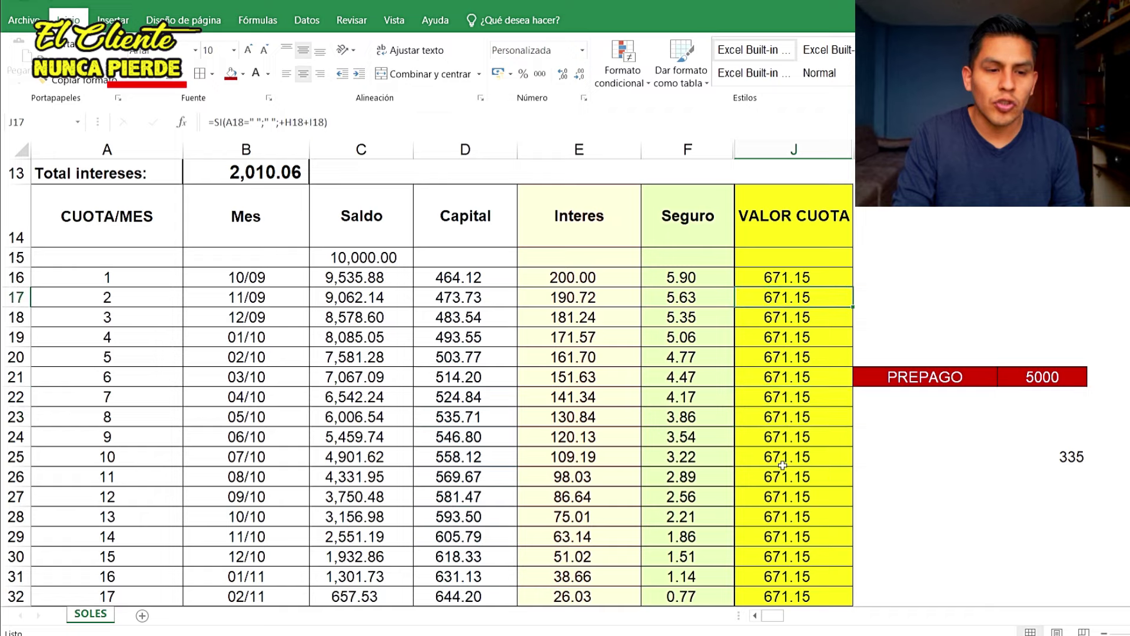
{"action": "key", "text": "Up"}
{"action": "key", "text": "Up"}
{"action": "key", "text": "Up"}
{"action": "key", "text": "Up"}
{"action": "key", "text": "Up"}
{"action": "key", "text": "Up"}
{"action": "key", "text": "Up"}
{"action": "key", "text": "Up"}
{"action": "key", "text": "Up"}
{"action": "key", "text": "Up"}
{"action": "key", "text": "Left"}
{"action": "key", "text": "Left"}
{"action": "key", "text": "Left"}
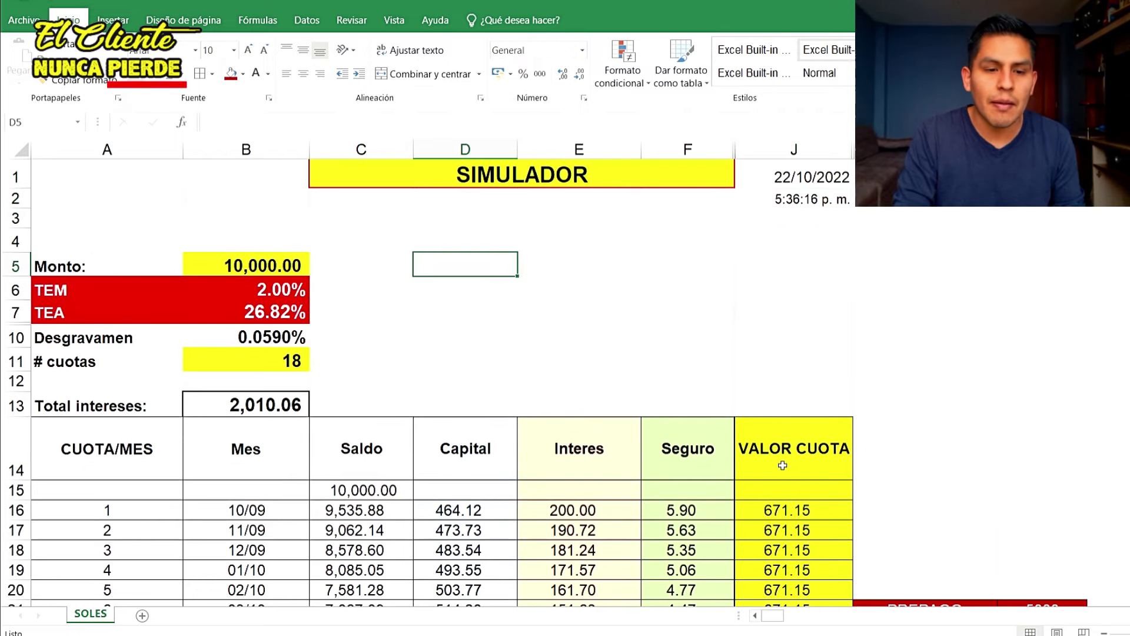
{"action": "key", "text": "Left"}
{"action": "key", "text": "Left"}
{"action": "type", "text": "5000"}
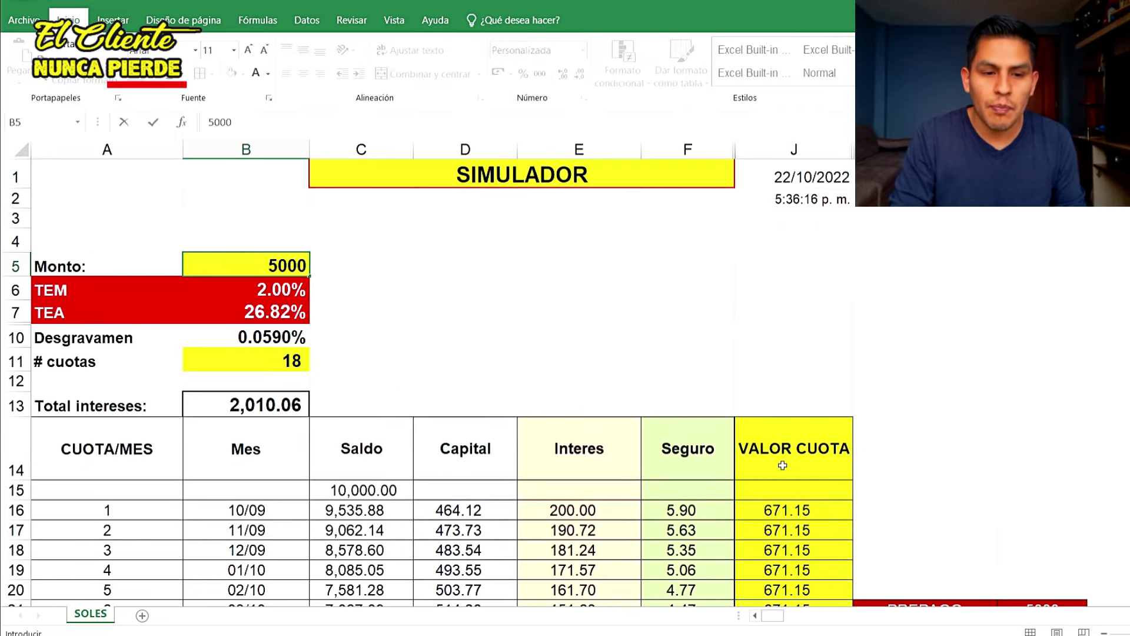
{"action": "key", "text": "Return"}
Review the recalculated 18-month schedule along the Mes column, from installment 1 down to installment 18 in row 33.
{"action": "key", "text": "Down"}
{"action": "key", "text": "Down"}
{"action": "key", "text": "Down"}
{"action": "key", "text": "Down"}
{"action": "key", "text": "Down"}
{"action": "key", "text": "Down"}
{"action": "key", "text": "Down"}
{"action": "key", "text": "Down"}
{"action": "key", "text": "Down"}
{"action": "key", "text": "Down"}
{"action": "key", "text": "Down"}
{"action": "key", "text": "Down"}
{"action": "key", "text": "Down"}
{"action": "key", "text": "Down"}
{"action": "key", "text": "Down"}
{"action": "key", "text": "Down"}
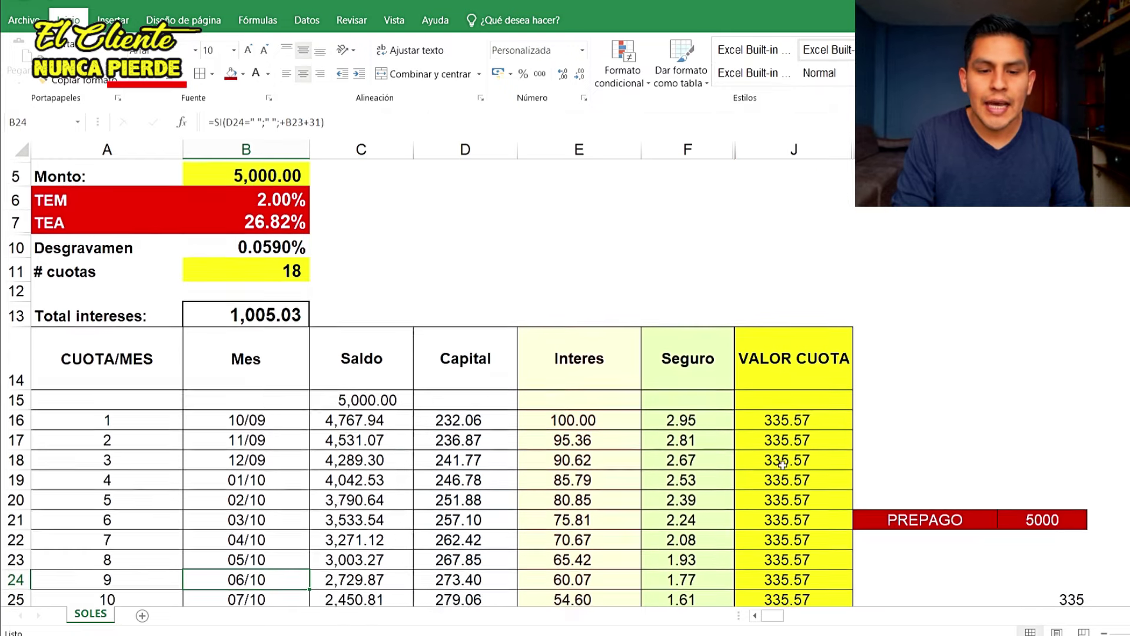
{"action": "key", "text": "Down"}
{"action": "key", "text": "Down"}
{"action": "key", "text": "Down"}
{"action": "key", "text": "Down"}
{"action": "key", "text": "Down"}
{"action": "key", "text": "Down"}
{"action": "key", "text": "Down"}
{"action": "key", "text": "Down"}
{"action": "key", "text": "Down"}
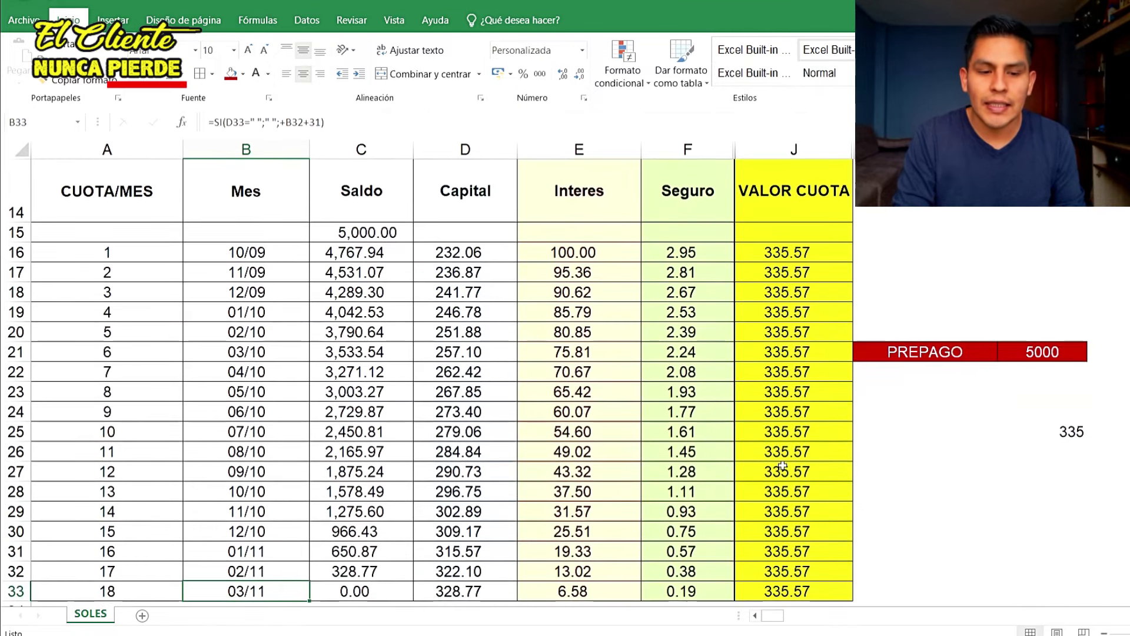
Check installment 18 across to VALOR CUOTA, and the installment amounts from row 33 up to row 29.
{"action": "key", "text": "Right"}
{"action": "key", "text": "Right"}
{"action": "key", "text": "Right"}
{"action": "key", "text": "Right"}
{"action": "key", "text": "Right"}
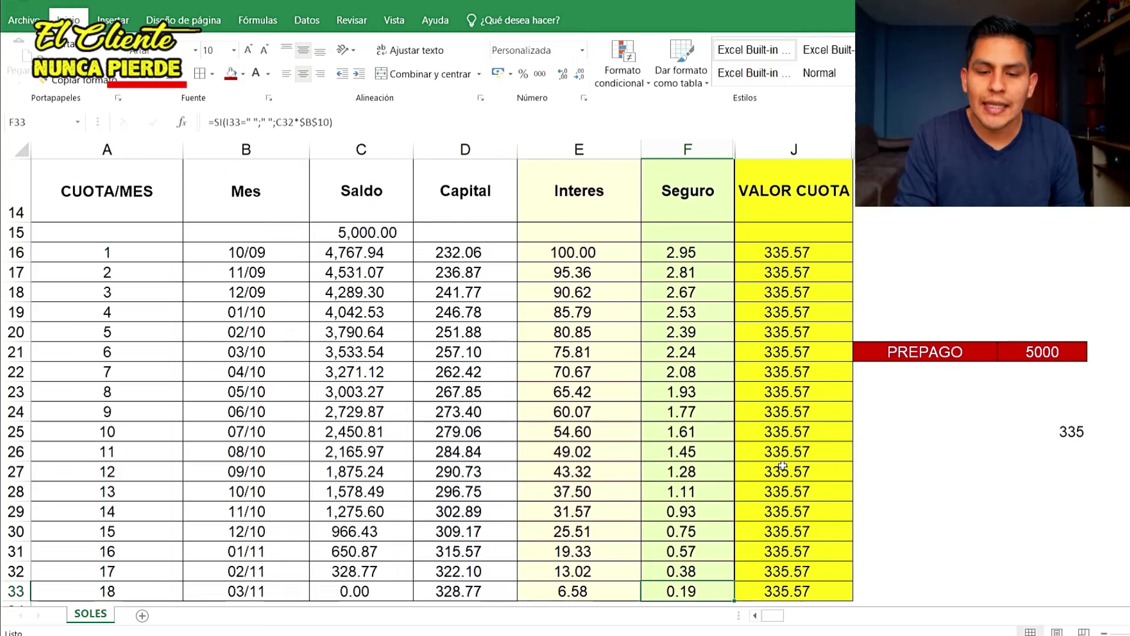
{"action": "key", "text": "Right"}
{"action": "key", "text": "Up"}
{"action": "key", "text": "Up"}
{"action": "key", "text": "Up"}
{"action": "key", "text": "Up"}
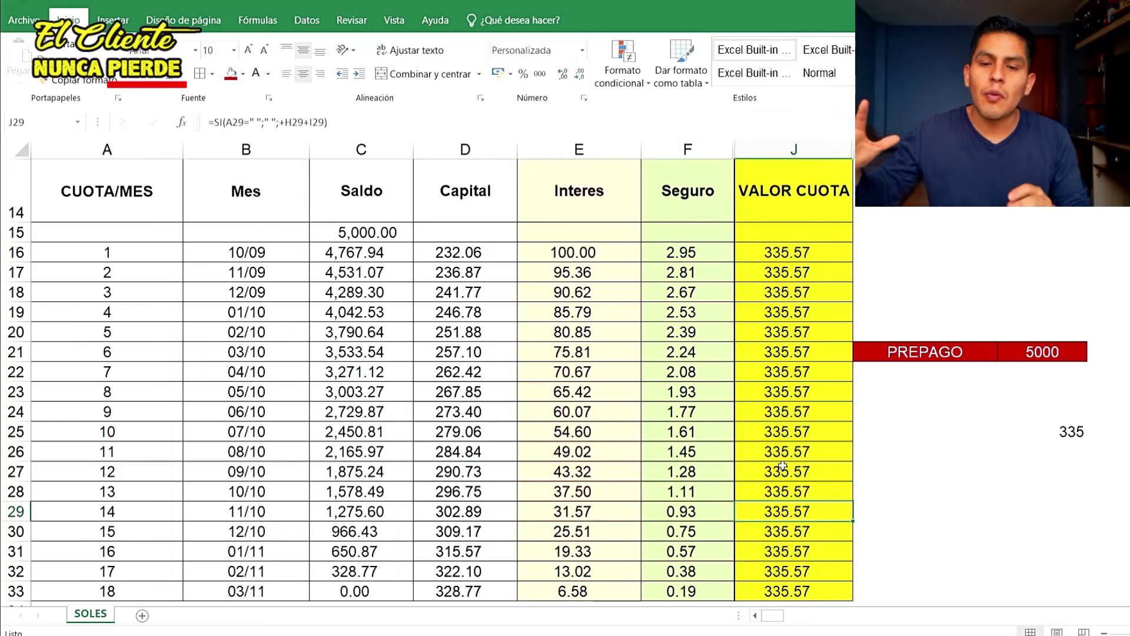